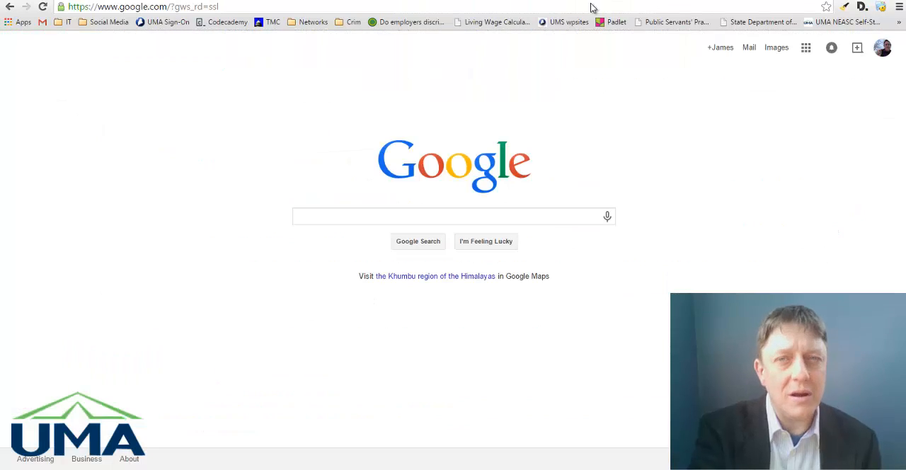
Search Google for "american factfinder" and open the American FactFinder site at factfinder.census.gov.
click(438, 217)
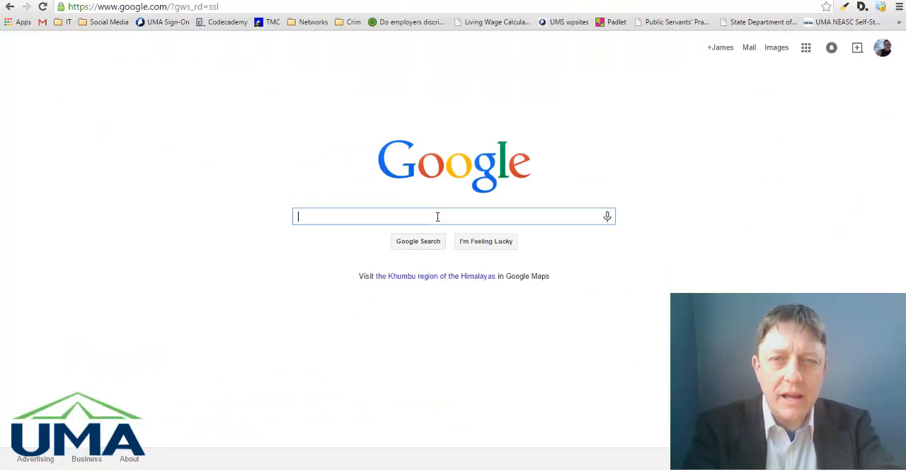
text(american )
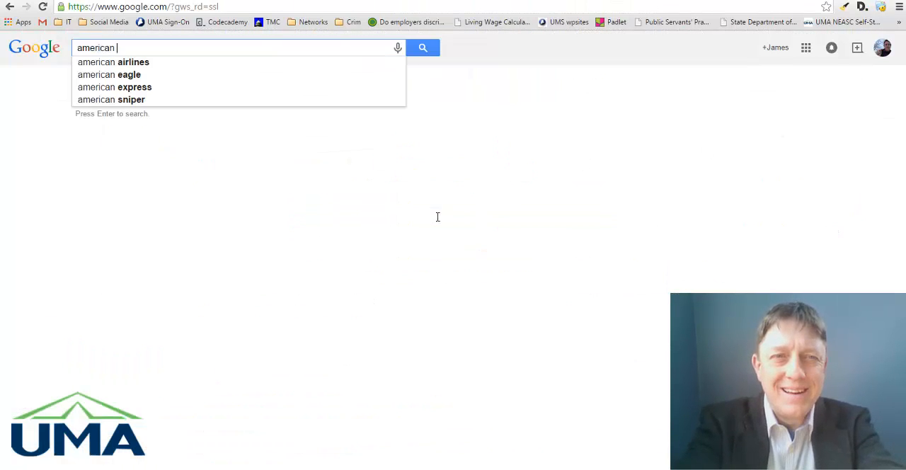
text(fu)
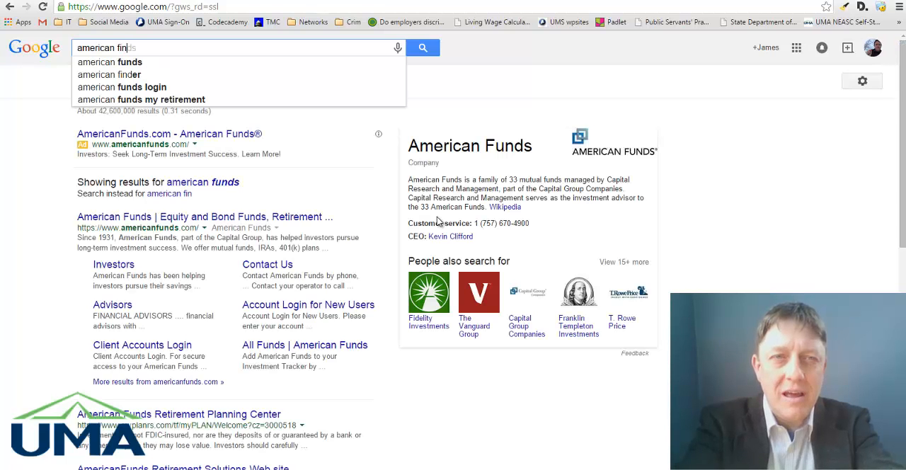
key(BackSpace)
text(actfinder)
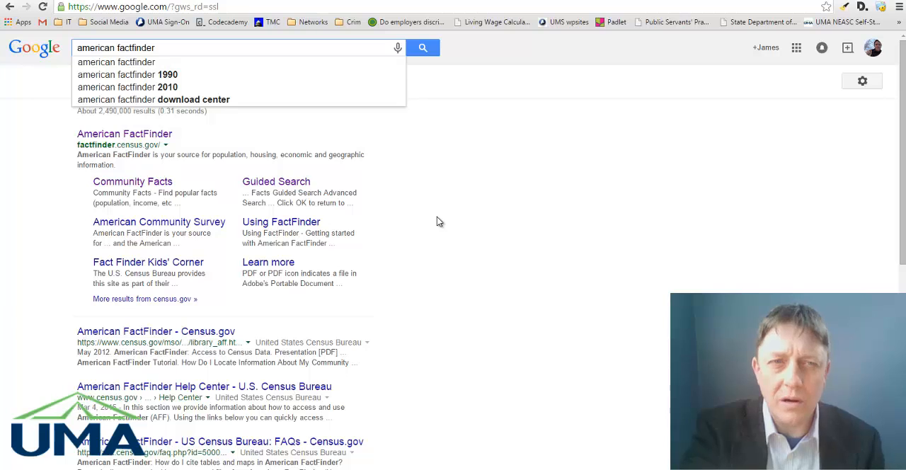
key(Return)
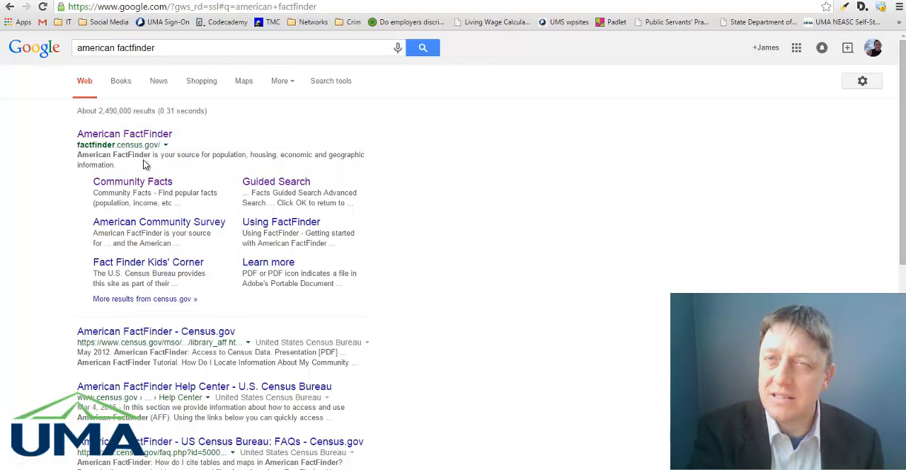
click(140, 139)
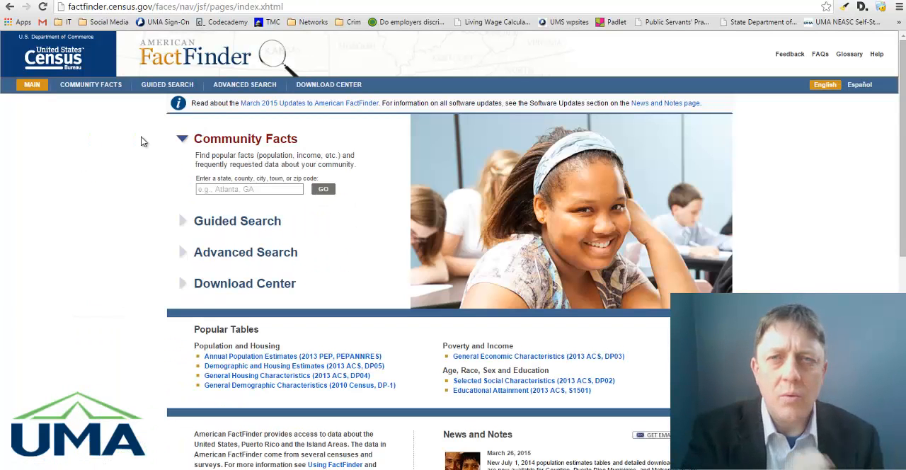
Open FactFinder's advanced search showing all data and set the place to Horseheads village, New York.
click(201, 262)
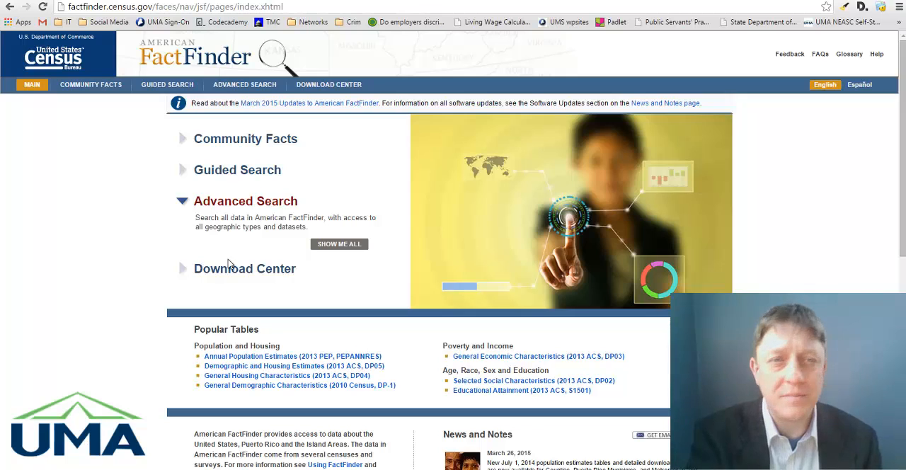
click(339, 245)
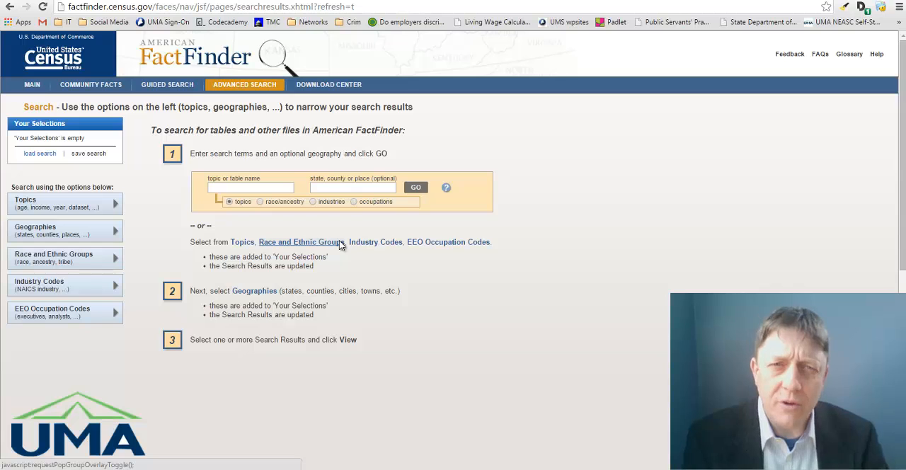
click(316, 188)
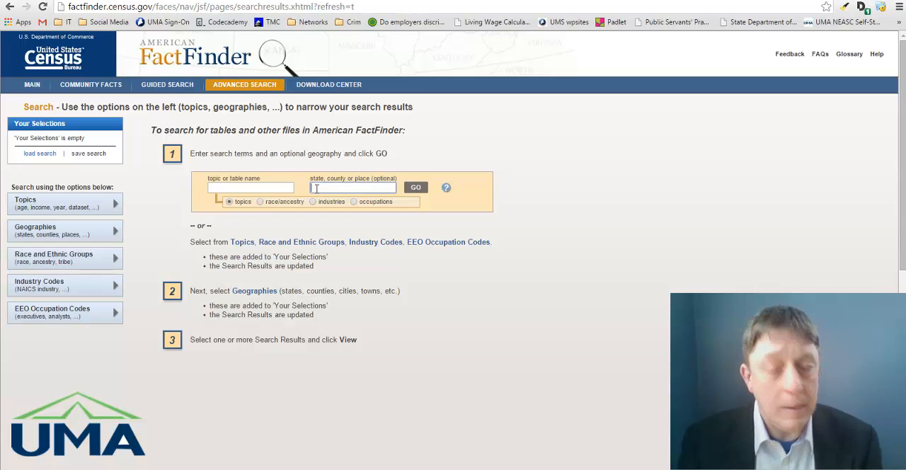
text(hor)
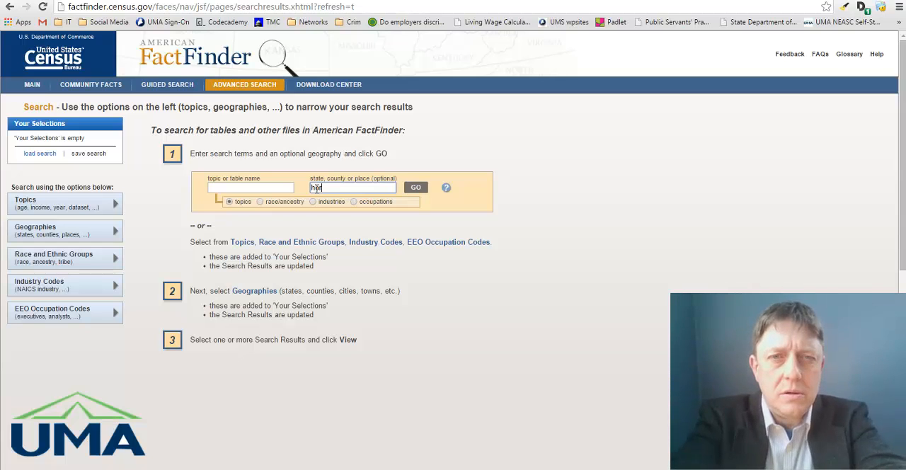
text(sehea)
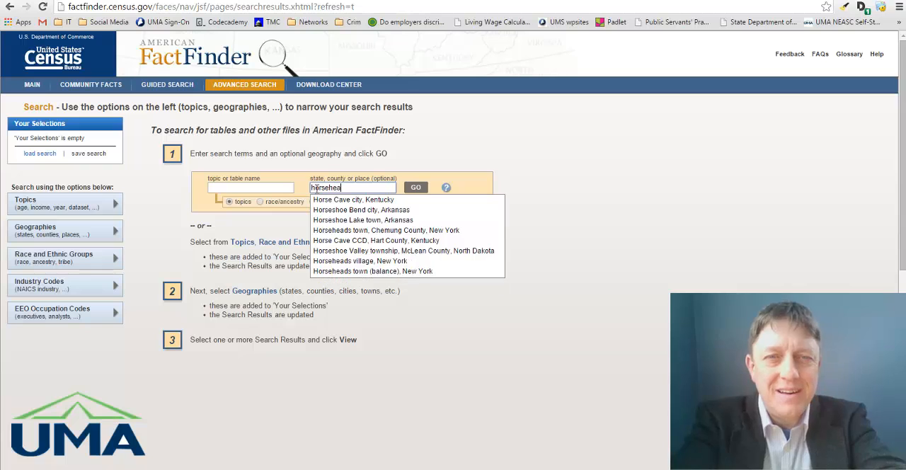
text(ds)
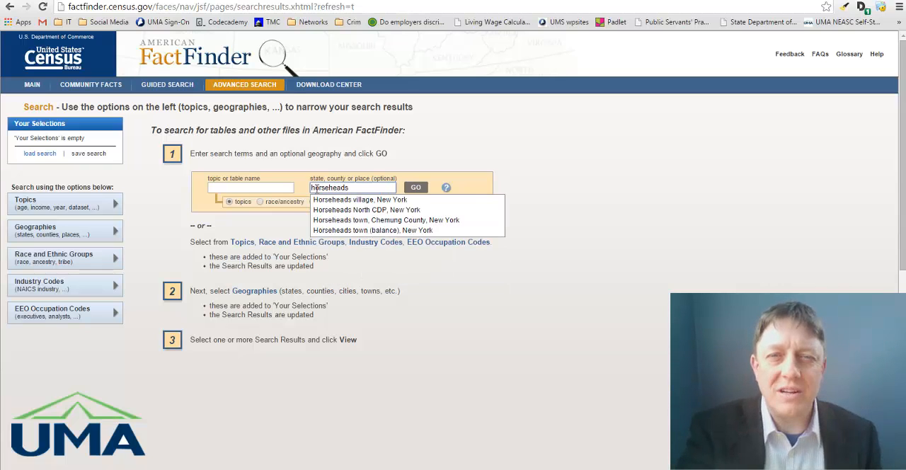
key(Down)
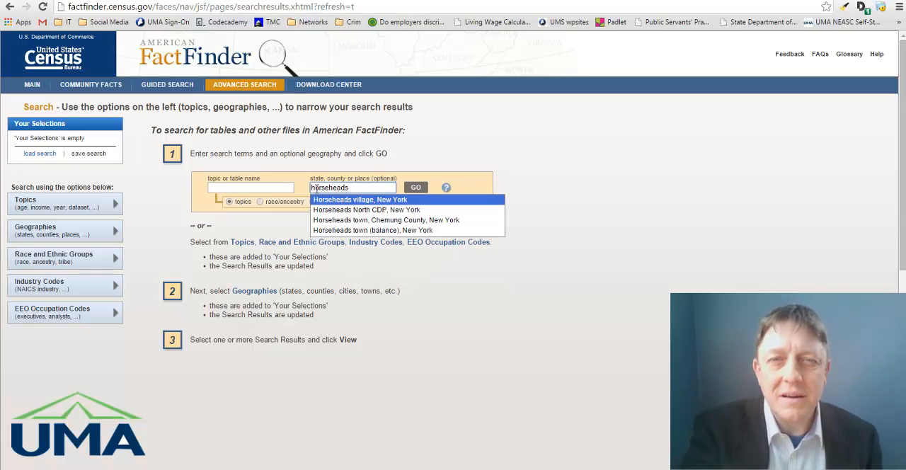
key(Return)
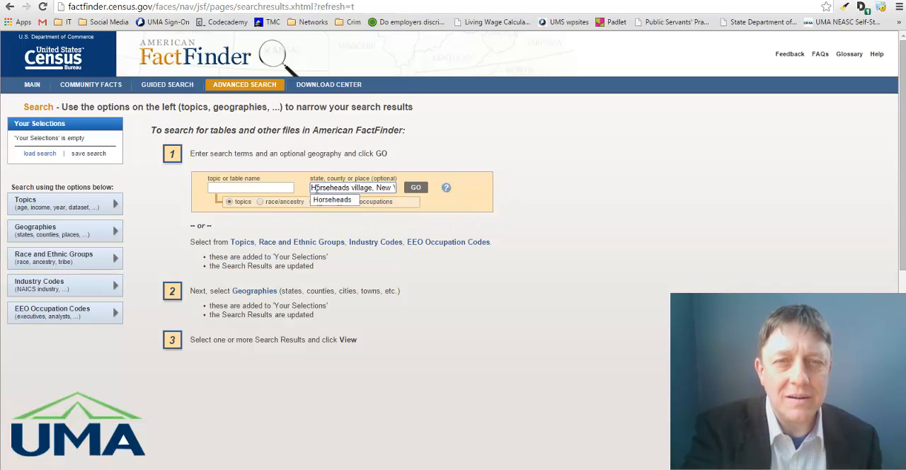
Look up "quintile" as the topic, choose table B19082: Shares of Aggregate Household Income by Quintile, and run the search.
click(250, 187)
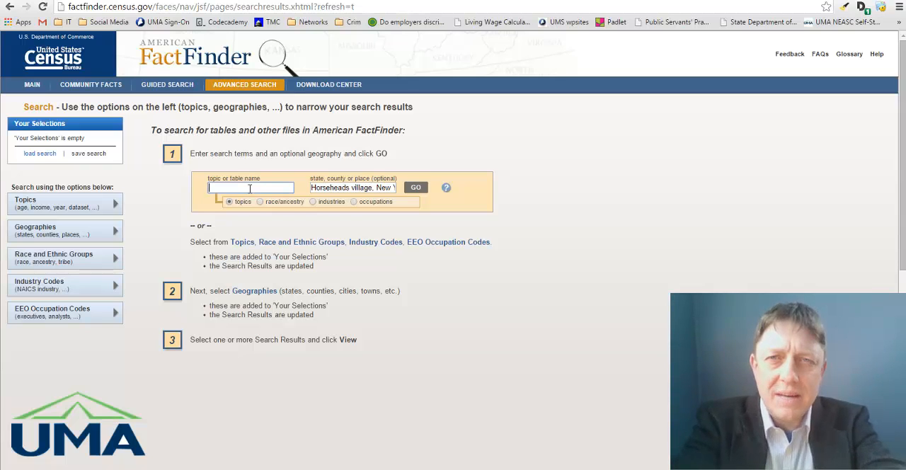
text(uintil)
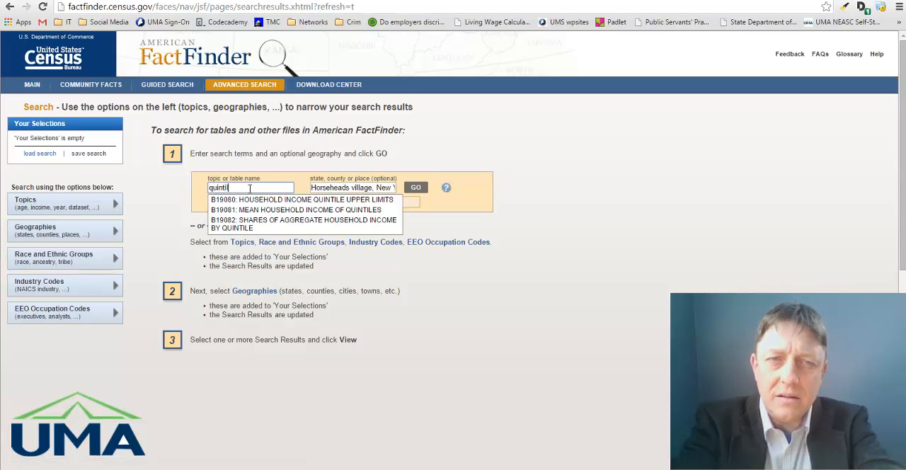
text(e)
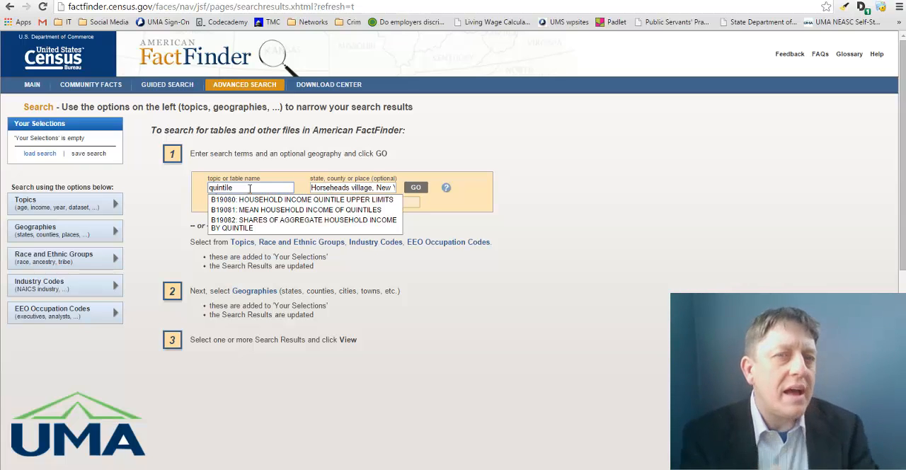
click(257, 225)
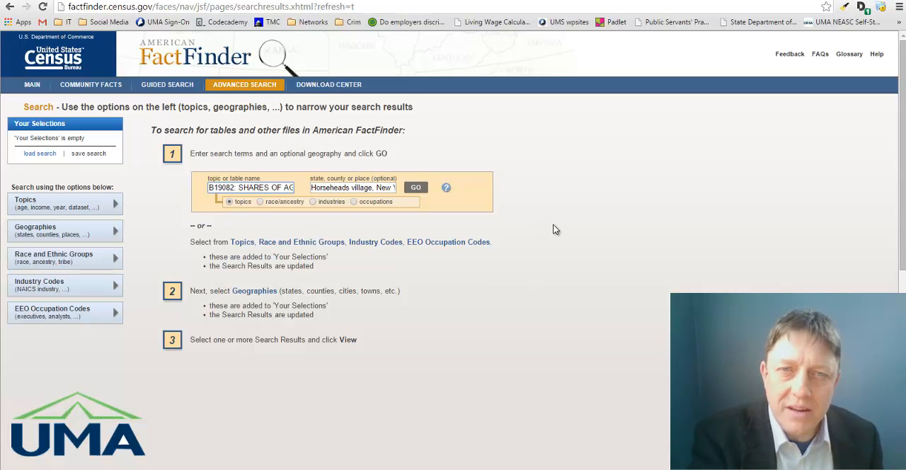
click(416, 188)
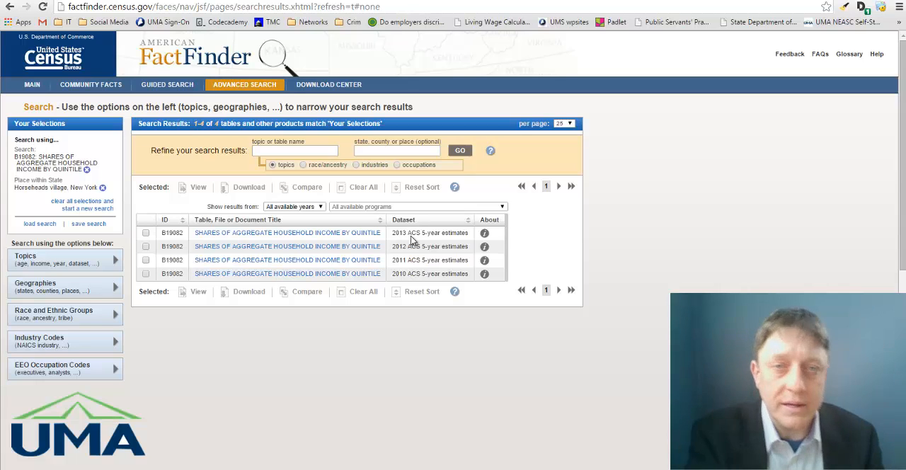
Open the 2013 ACS 5-year estimates table and copy its rows from Lowest Quintile through Highest Quintile.
click(337, 237)
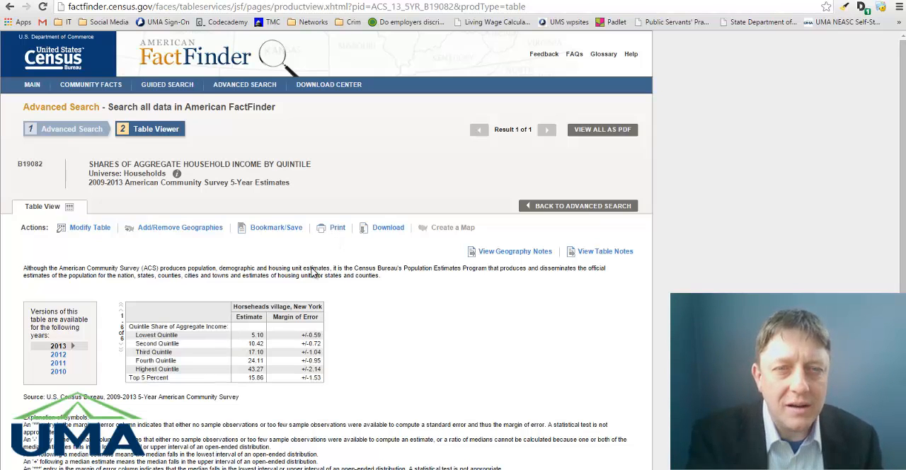
scroll(401, 349, down, 1)
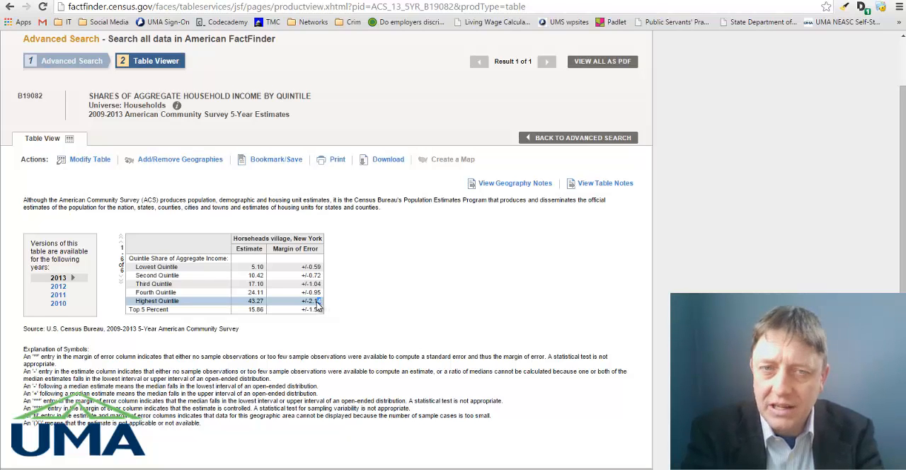
drag(323, 305, 136, 274)
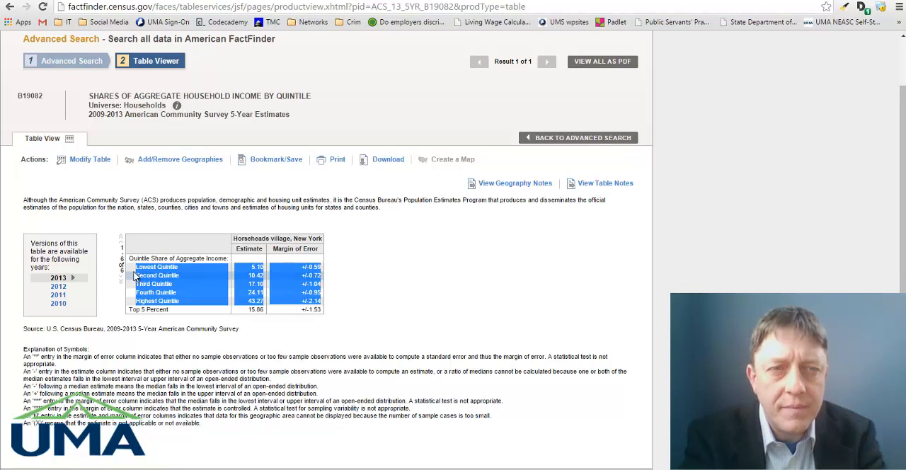
right_click(188, 271)
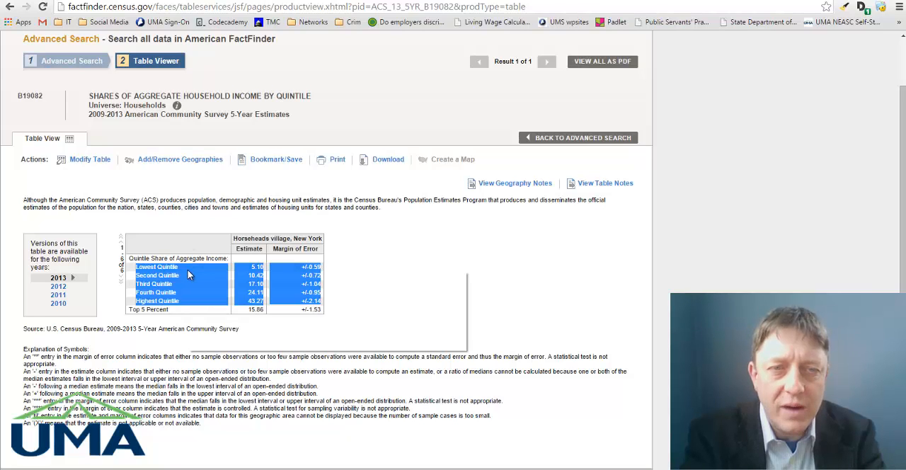
click(214, 279)
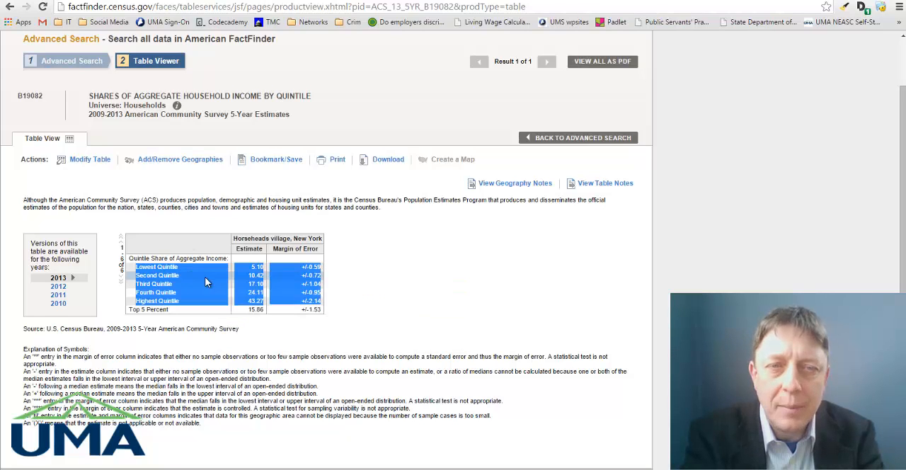
Open Google Sheets at sheets.google.com in a new browser tab.
click(694, 1)
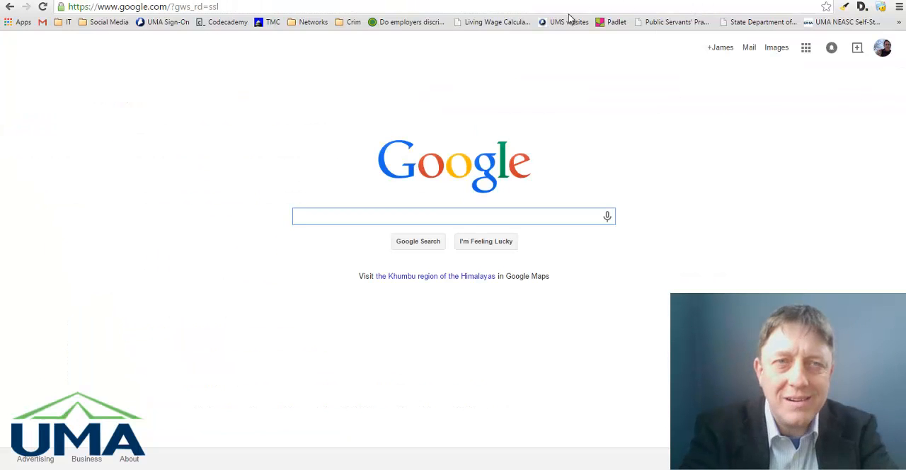
click(531, 8)
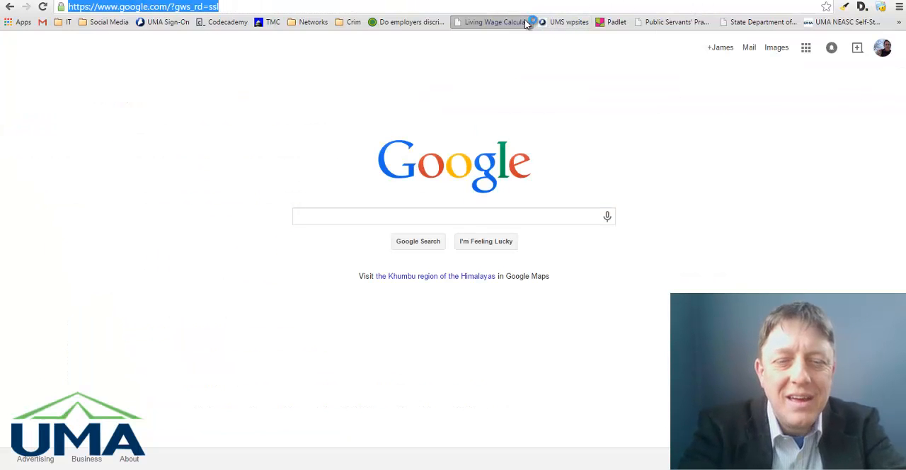
click(527, 21)
click(507, 9)
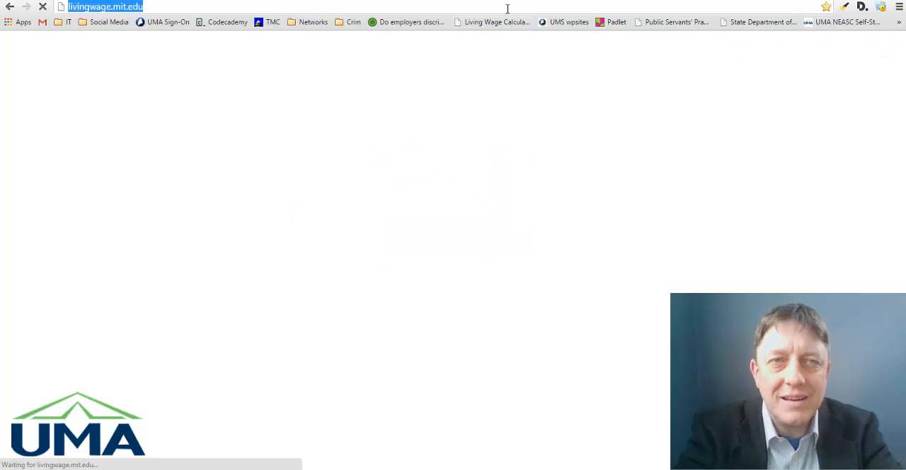
text(sheets.goo)
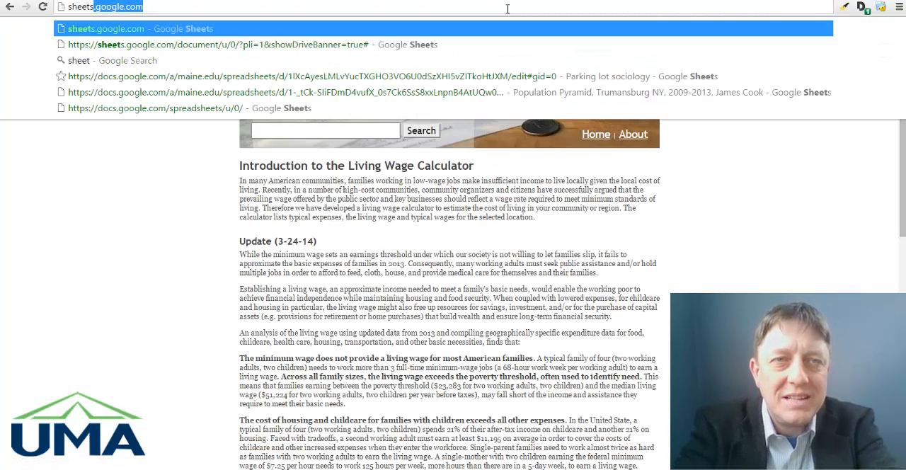
text(gle.com)
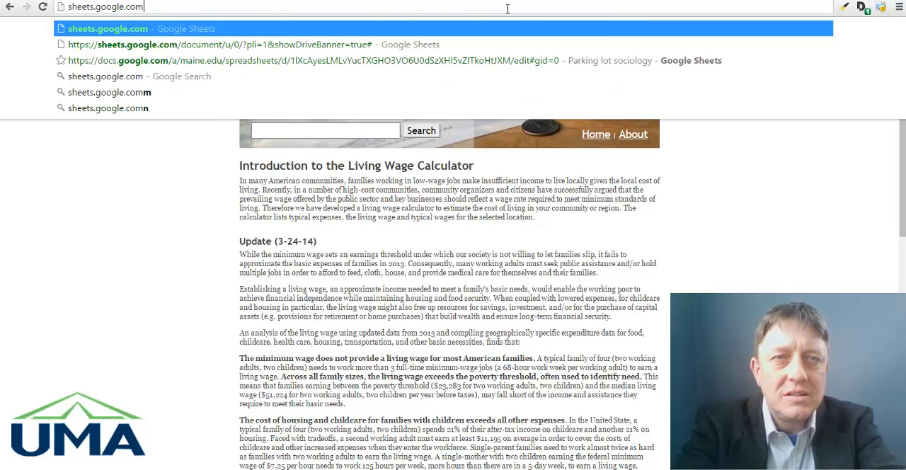
key(Return)
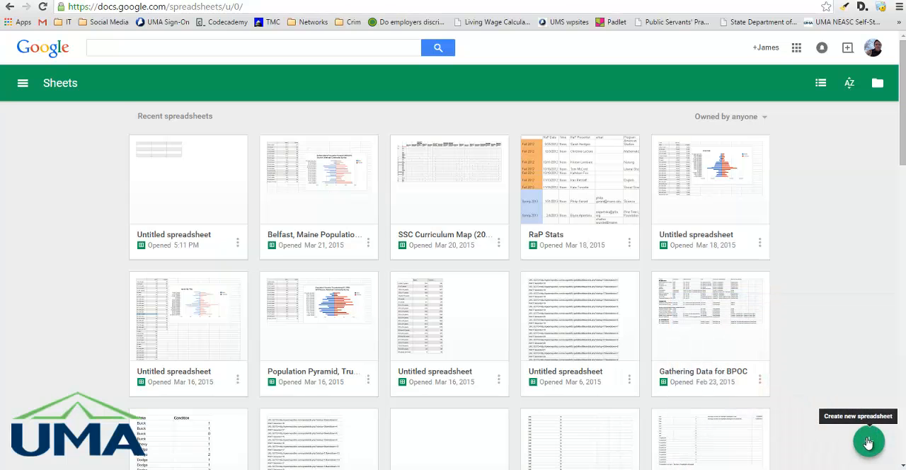
Create a new blank spreadsheet and paste the copied quintile rows starting at cell A1.
click(868, 443)
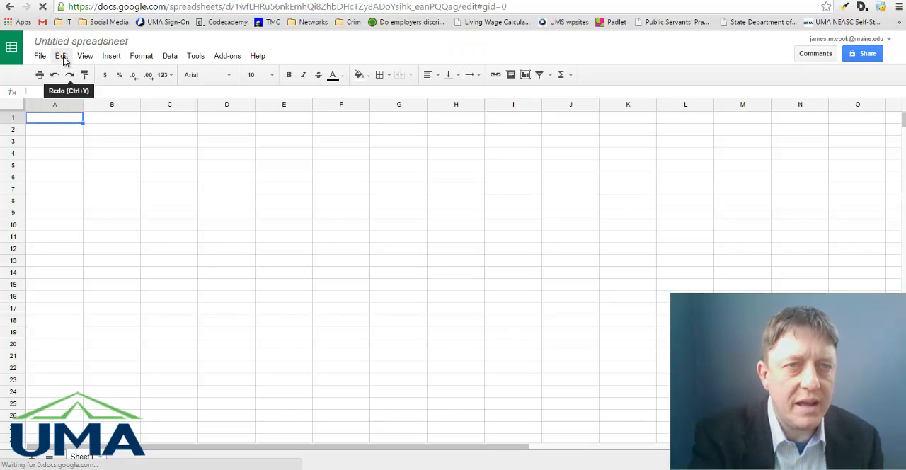
click(61, 55)
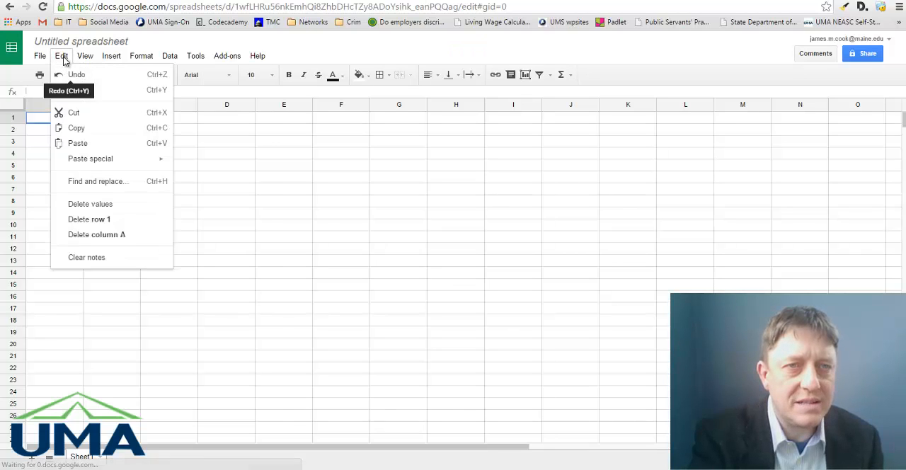
click(89, 142)
click(159, 261)
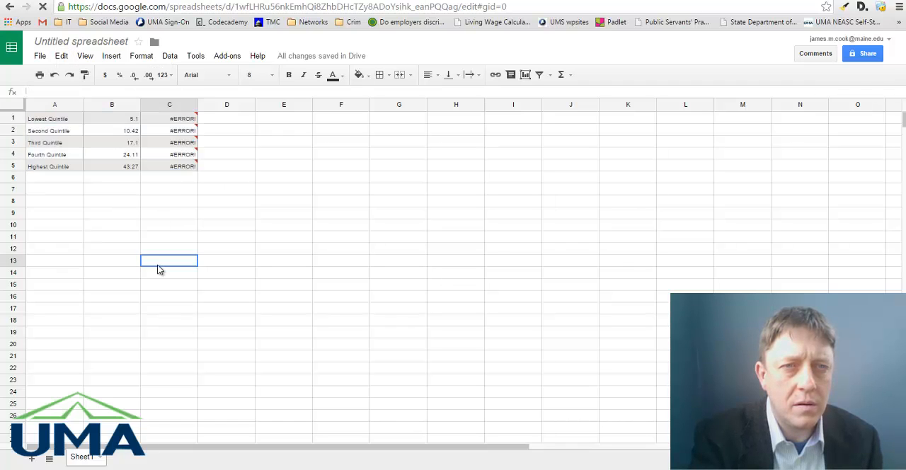
Delete column C, which holds the formula parse errors from the pasted table.
mouse_move(181, 115)
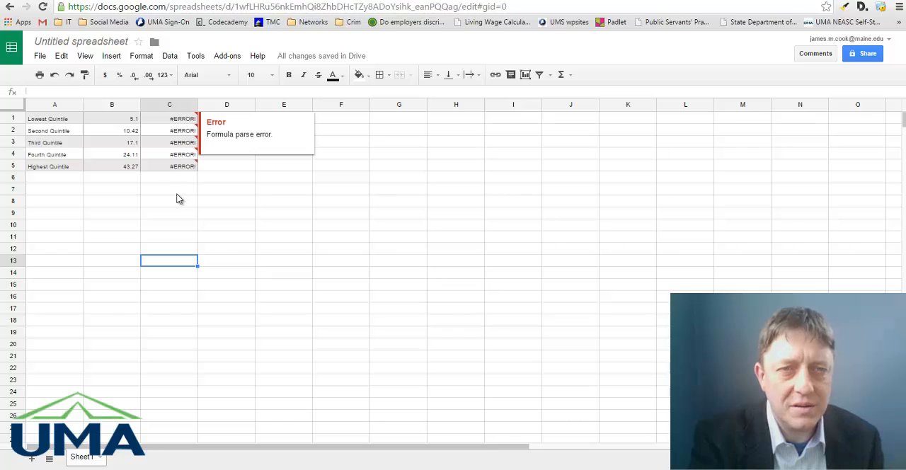
drag(177, 188, 176, 113)
right_click(176, 113)
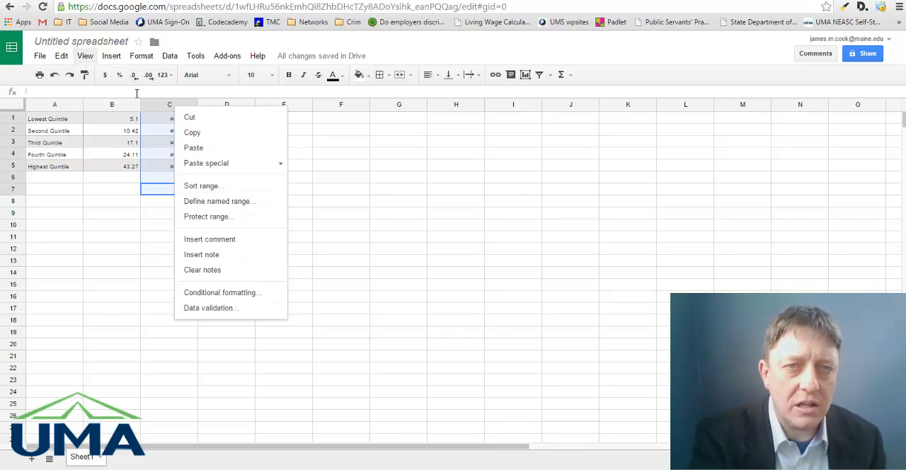
click(62, 57)
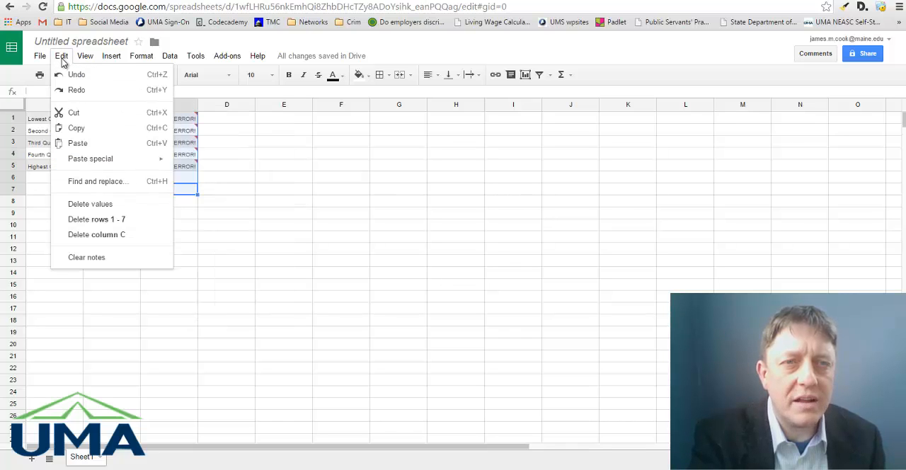
click(106, 236)
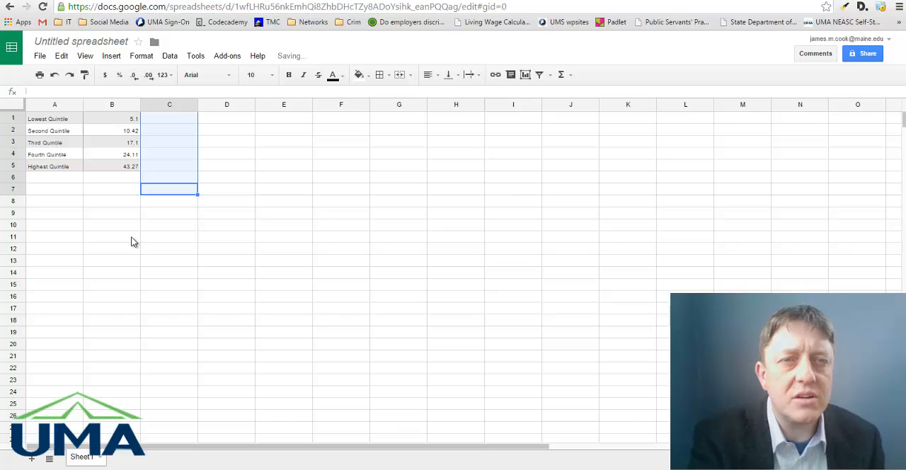
click(143, 296)
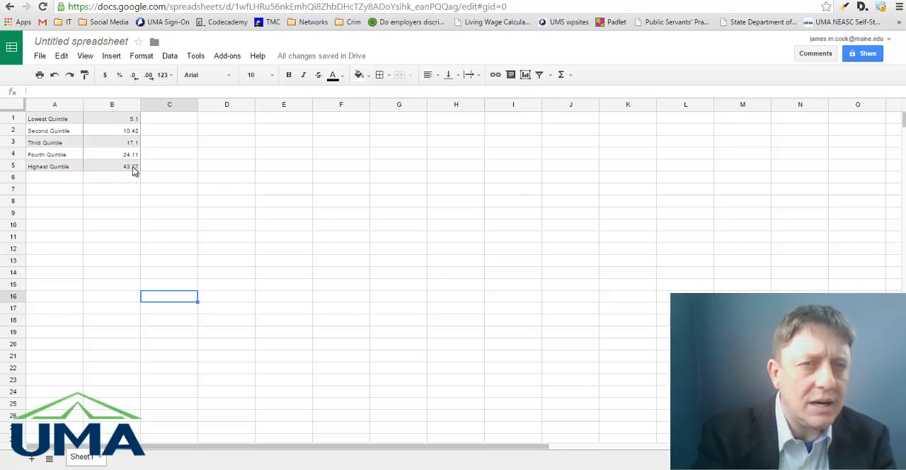
Check the total of the quintile shares with =sum(b1:b5) in cell B6, and clear that cell again.
drag(132, 167, 40, 117)
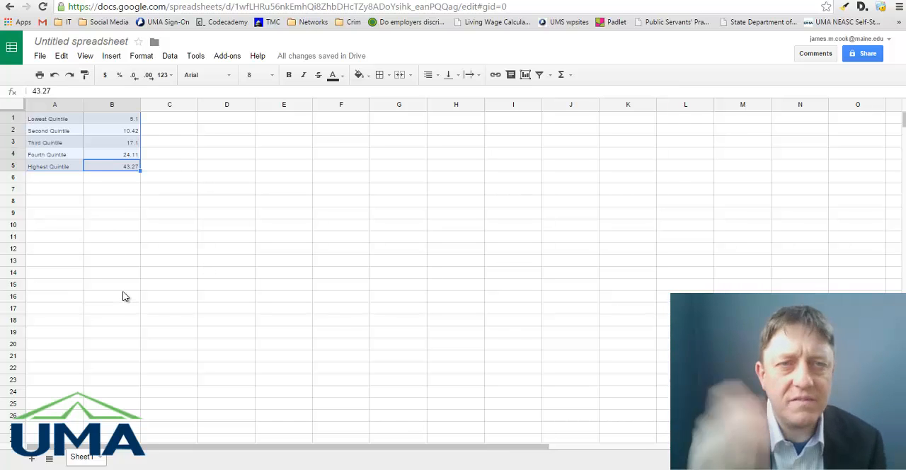
click(115, 183)
text(=sum)
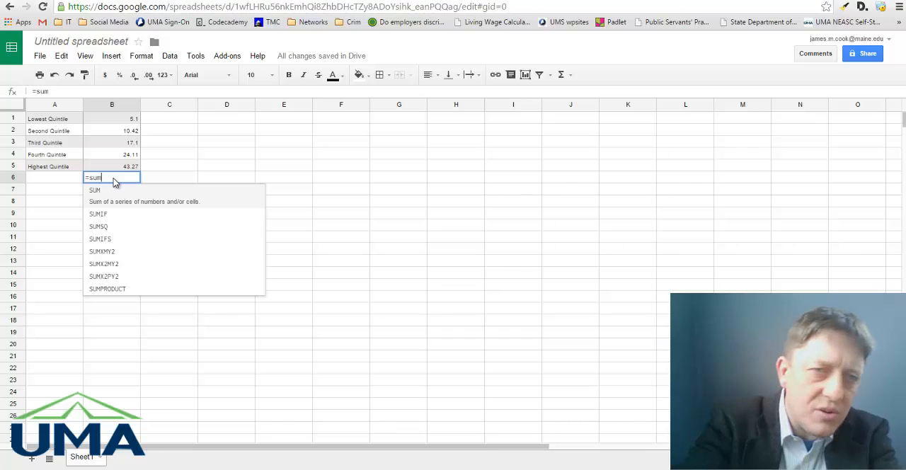
text(()
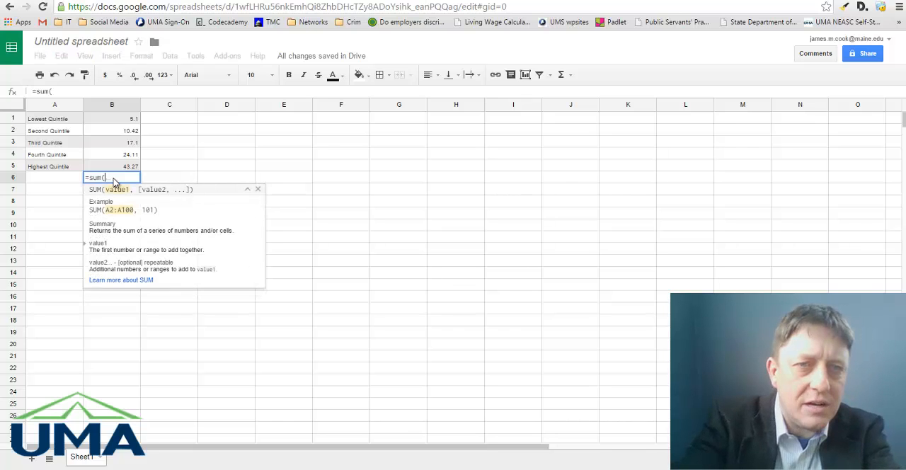
text(b1)
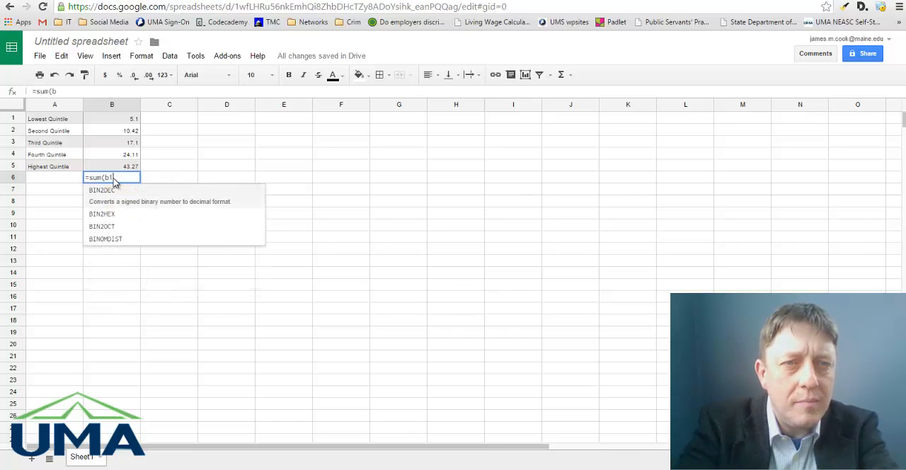
text(:b5)
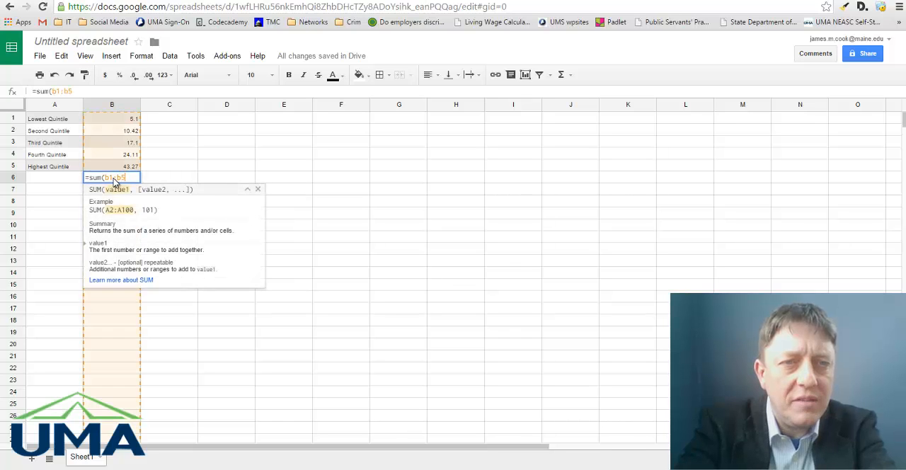
text())
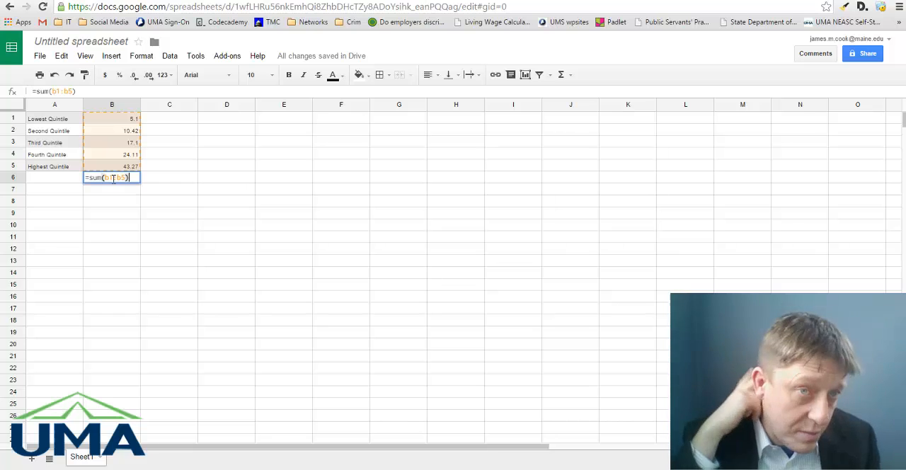
key(Return)
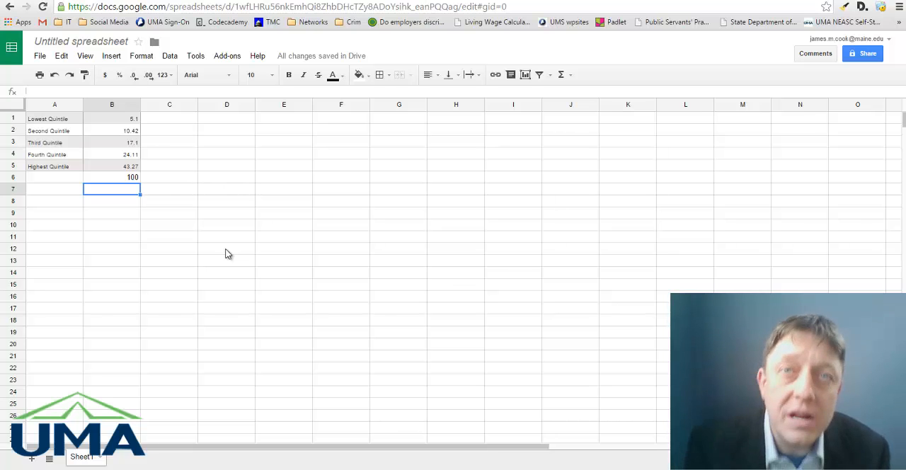
key(Up)
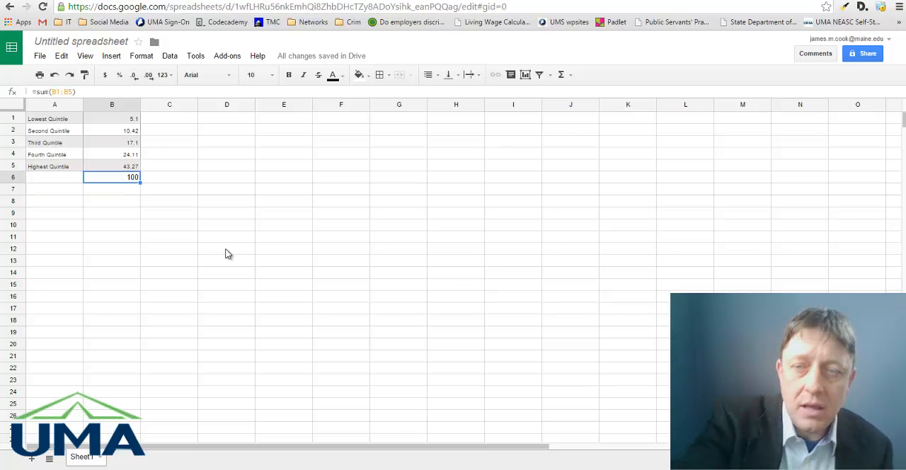
key(Delete)
Insert a pie chart of the quintile labels and shares in A1:B5.
drag(121, 167, 39, 127)
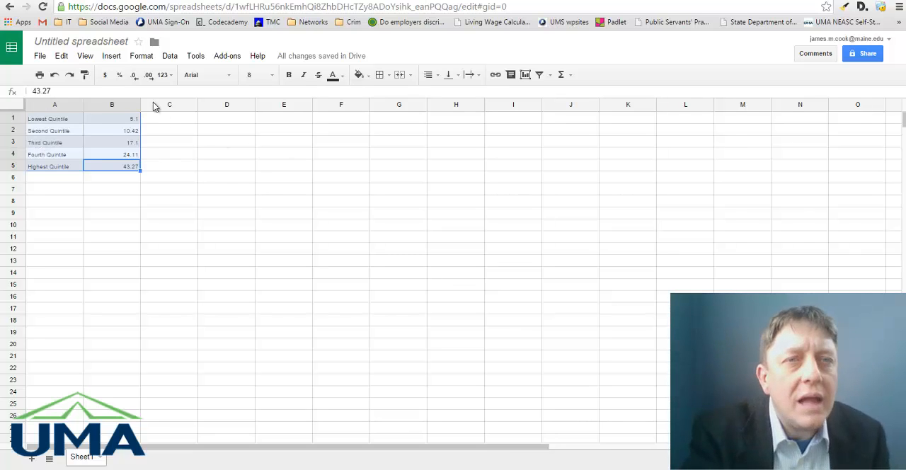
click(111, 56)
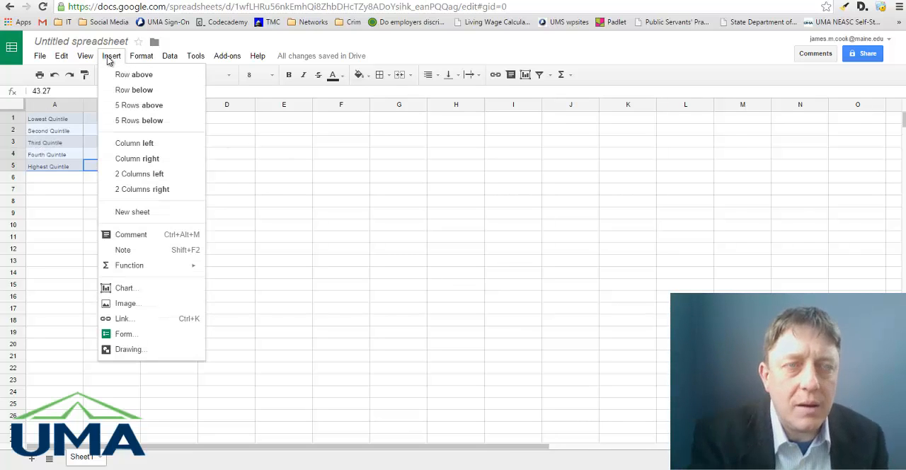
click(111, 291)
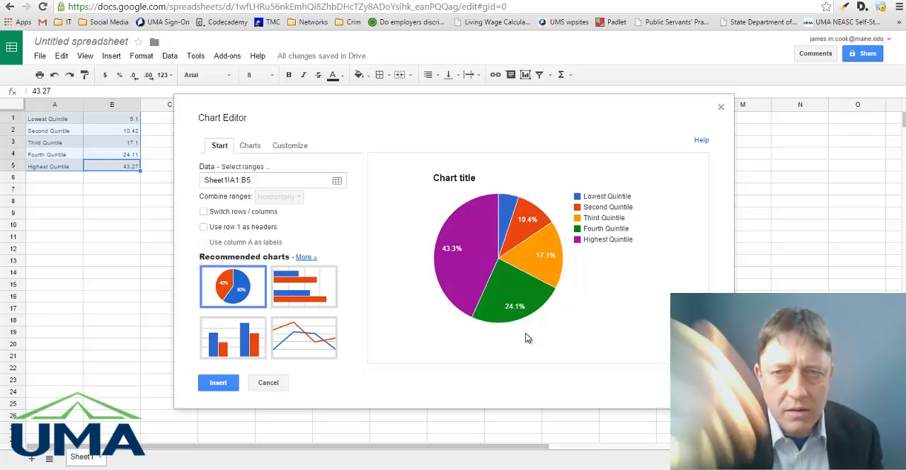
click(216, 382)
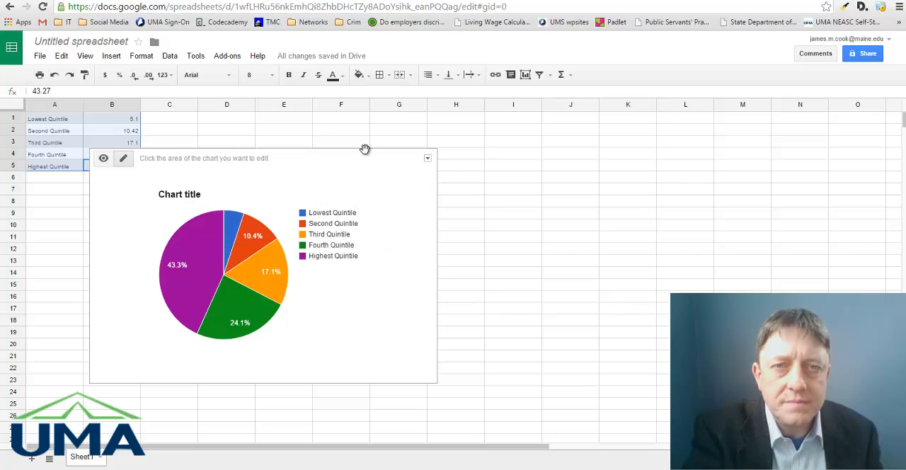
Try to set the pie chart's title to "Share of Aggregate Household Income for each Quintile, Horseheads Village, New York (source: American Factfinder)".
click(316, 185)
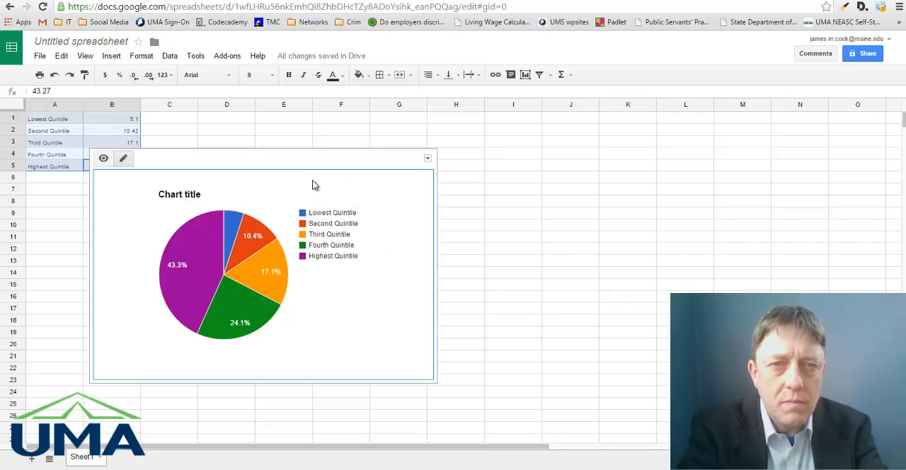
click(188, 197)
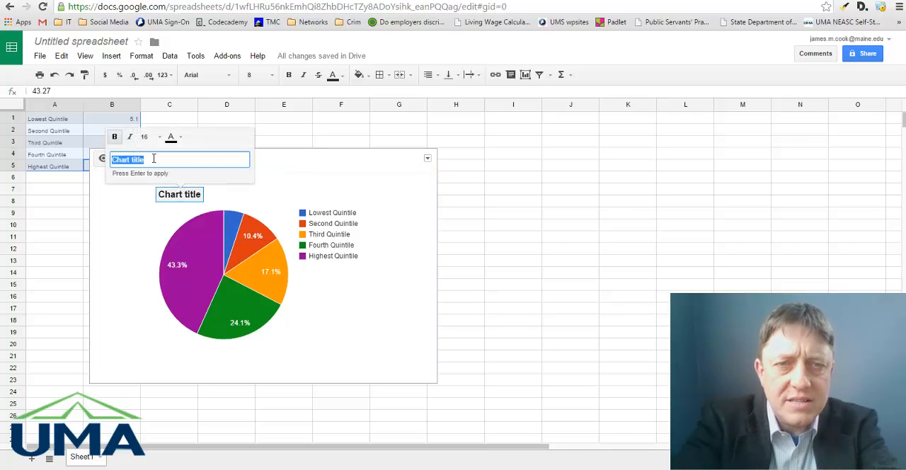
text(Share)
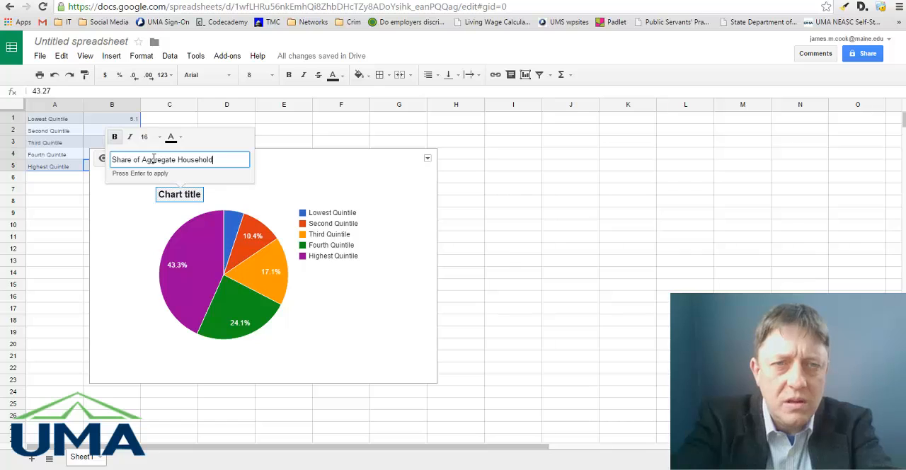
text(of Aggregate Household Income for each)
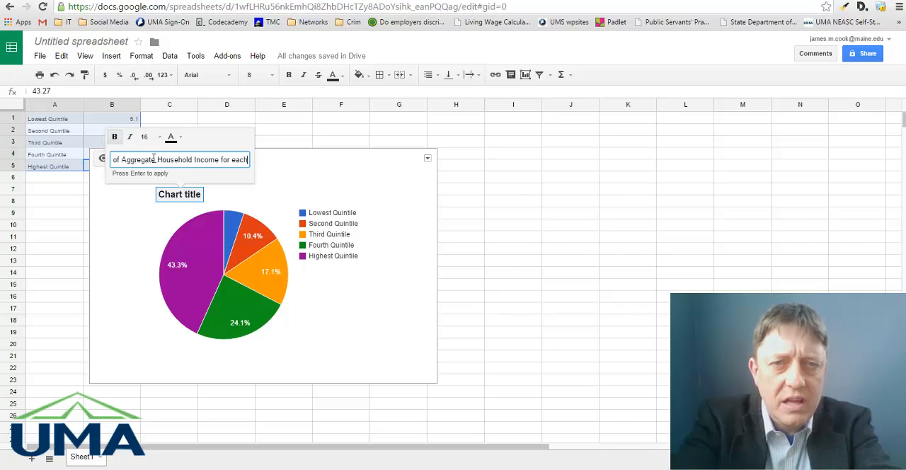
text( Quintile, Ho)
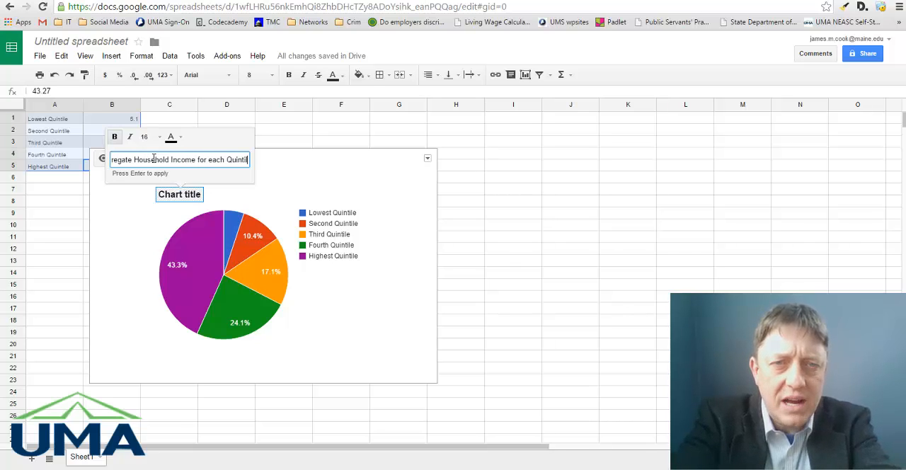
text(rsehead)
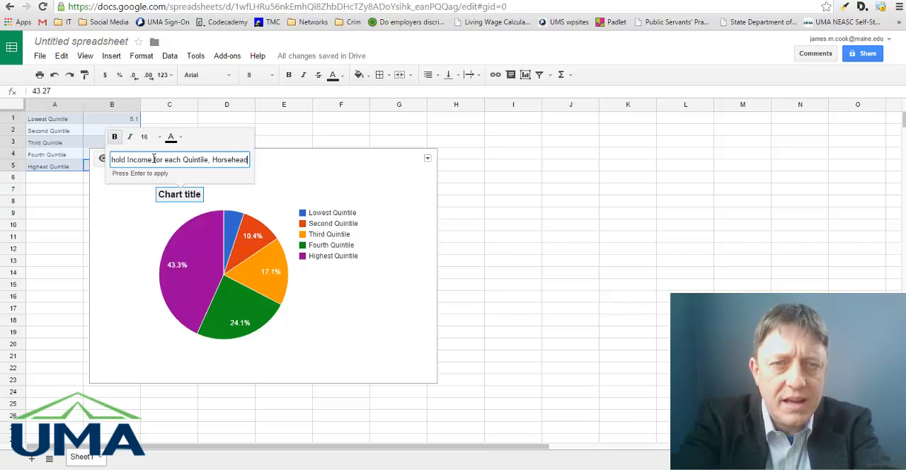
text(s Village, N)
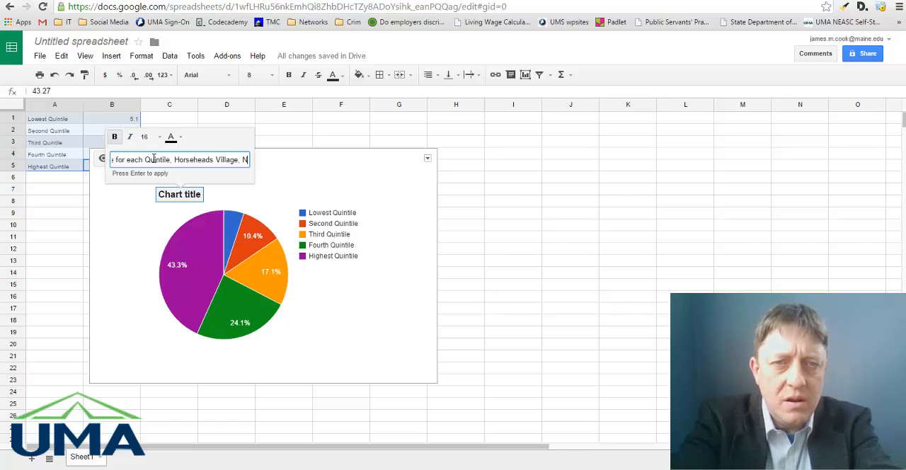
text(ew York ()
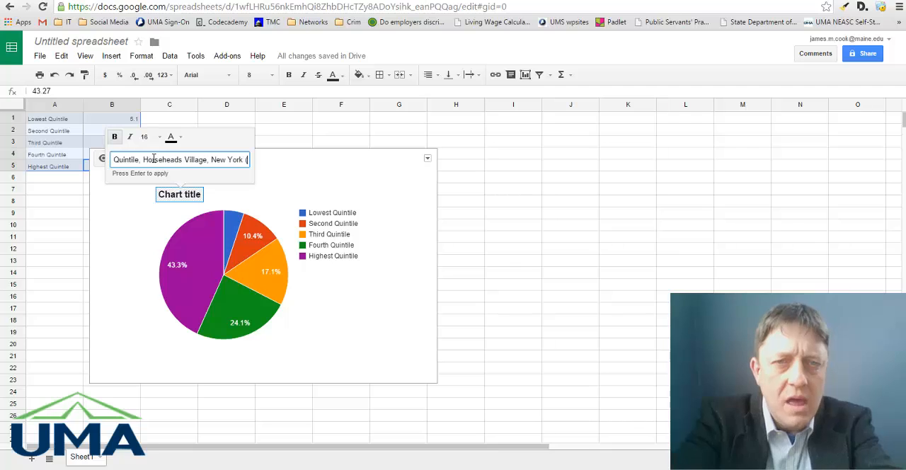
text(shou)
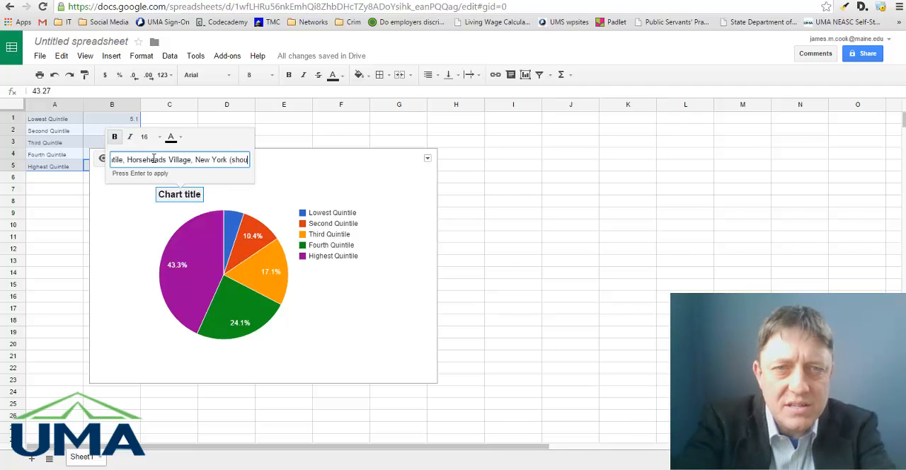
key(BackSpace)
key(BackSpace)
key(BackSpace)
text(ource: )
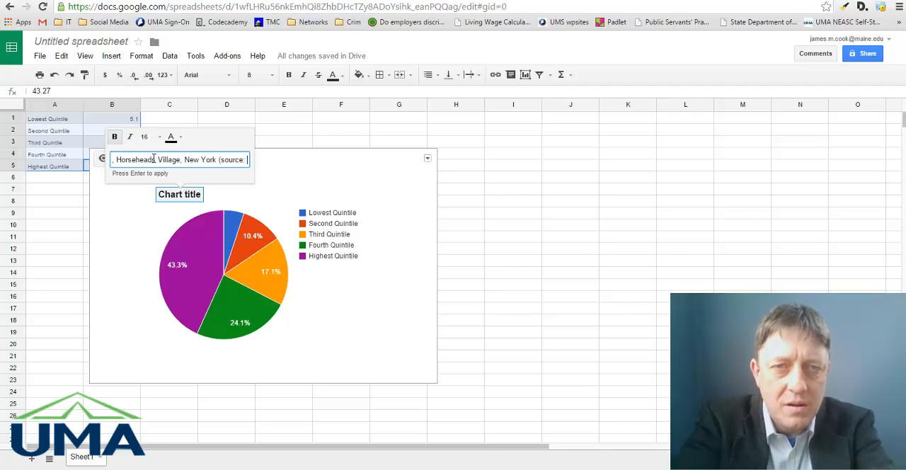
text(Amer)
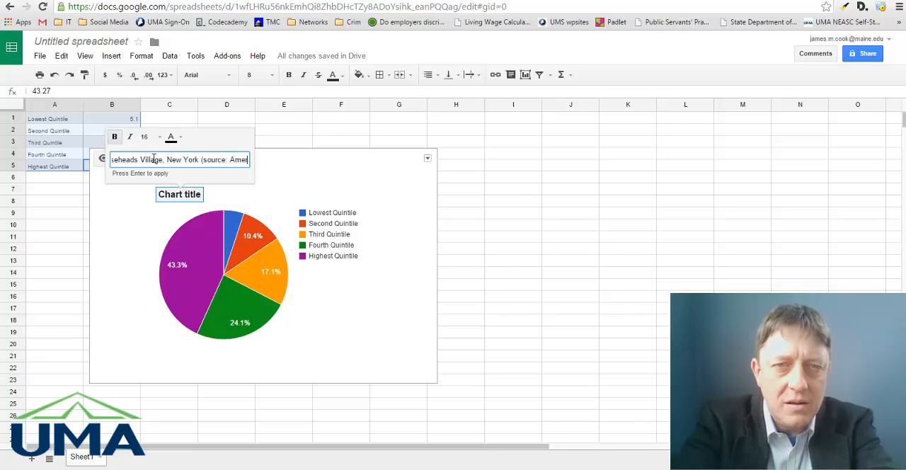
text(ican Factfinder))
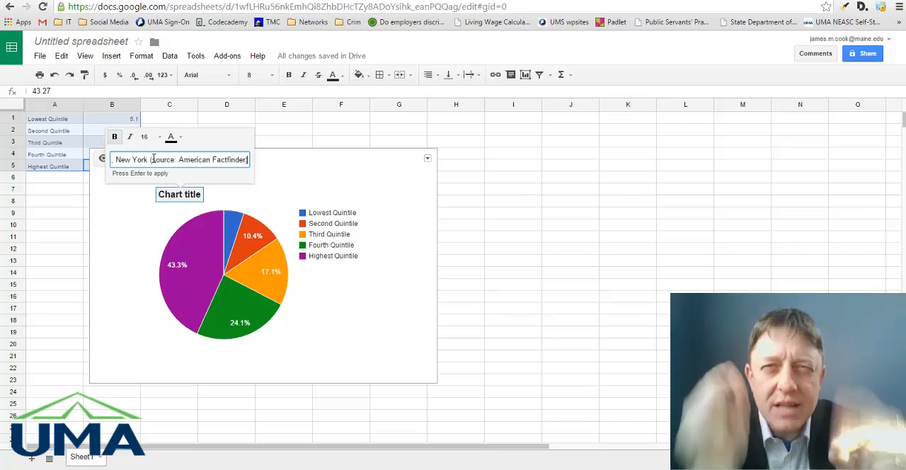
click(342, 181)
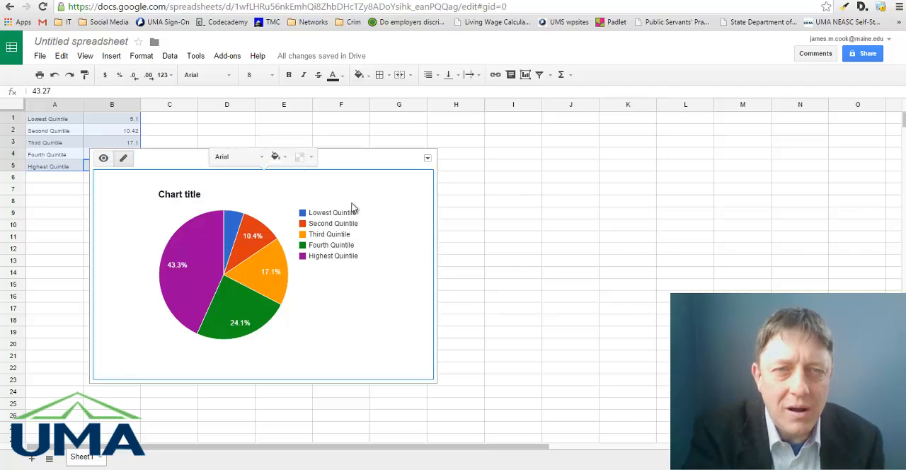
Set the pie chart's title to "Shares of Aggregate Household Income by Quintile, Horseheads Village, New York (Source: American Factfinder)".
click(180, 200)
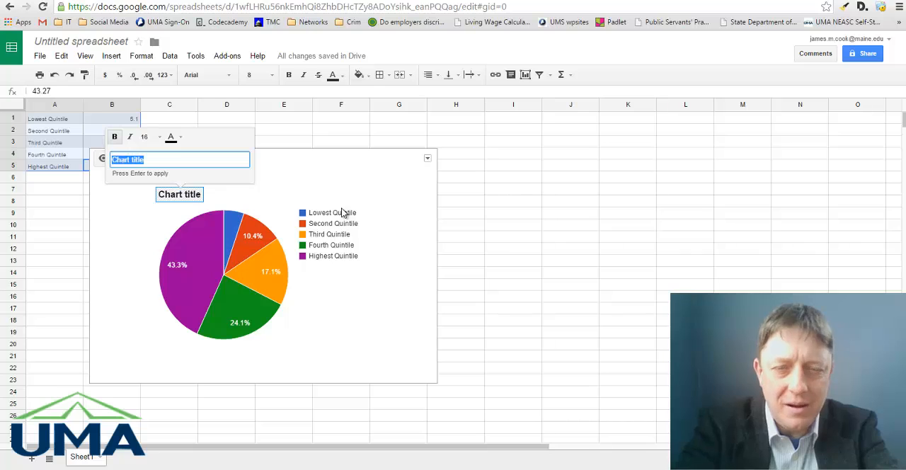
text(Share)
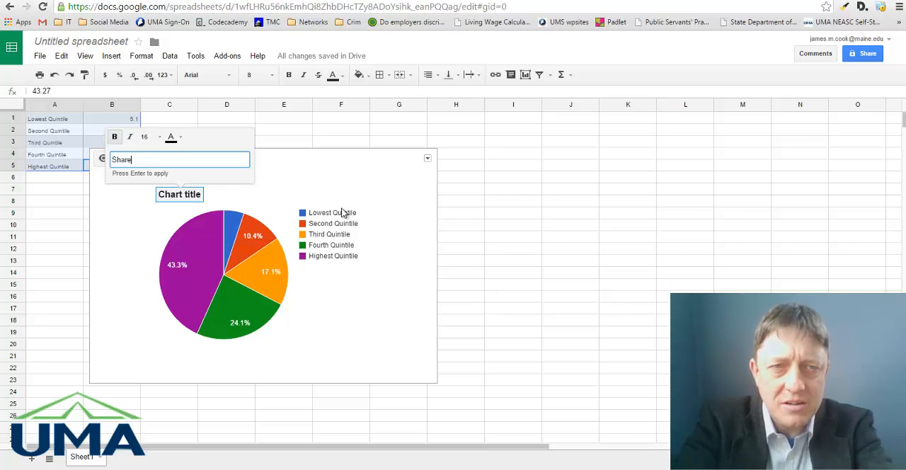
text(s of Aggregate)
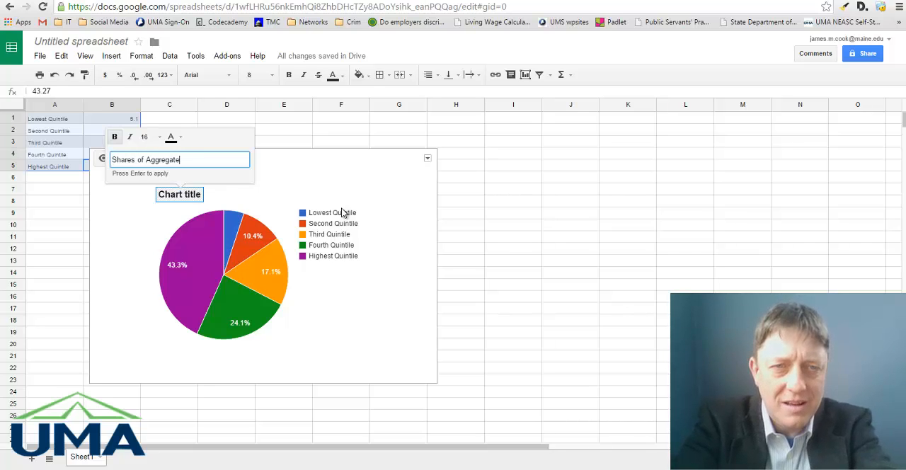
text( Household Inc)
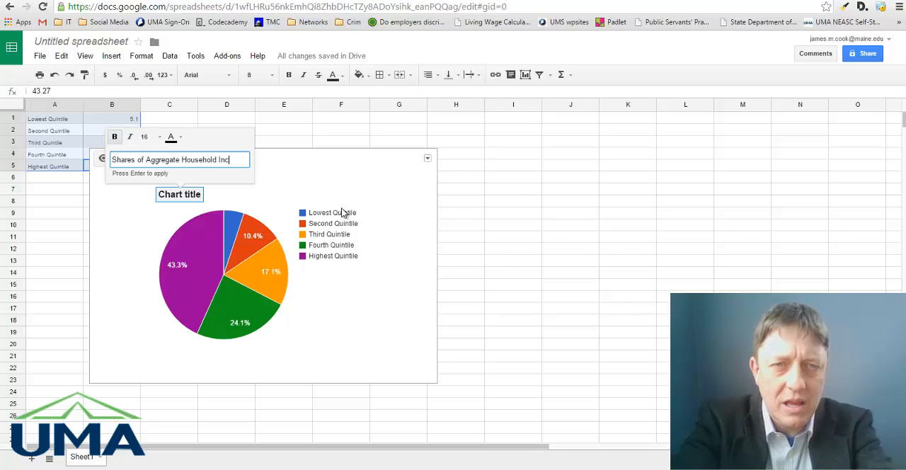
text(ome by Quintil)
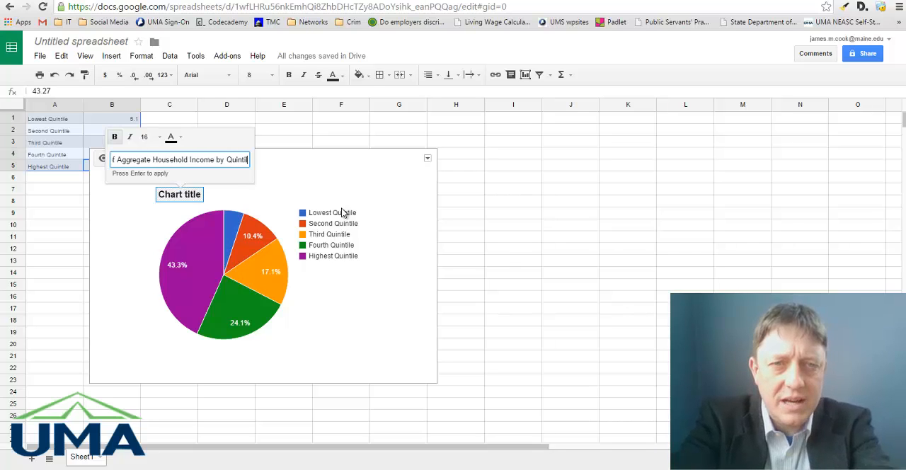
text(e, )
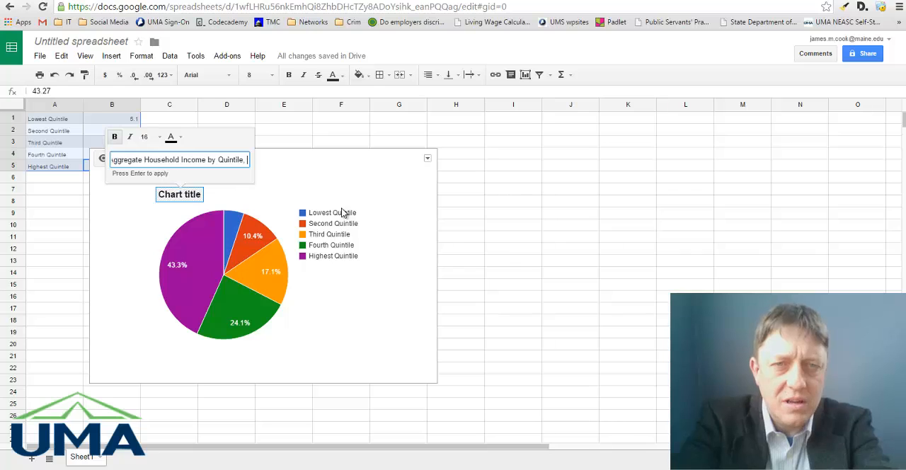
text(Horseheads V)
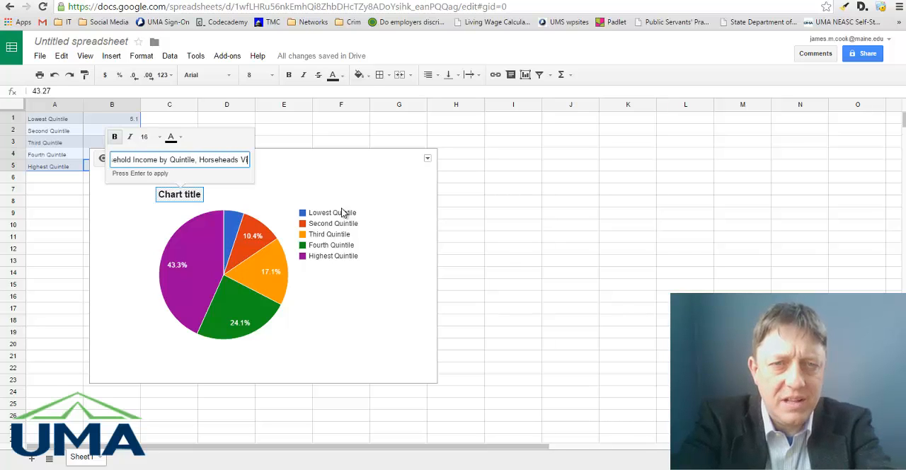
text(illage, N)
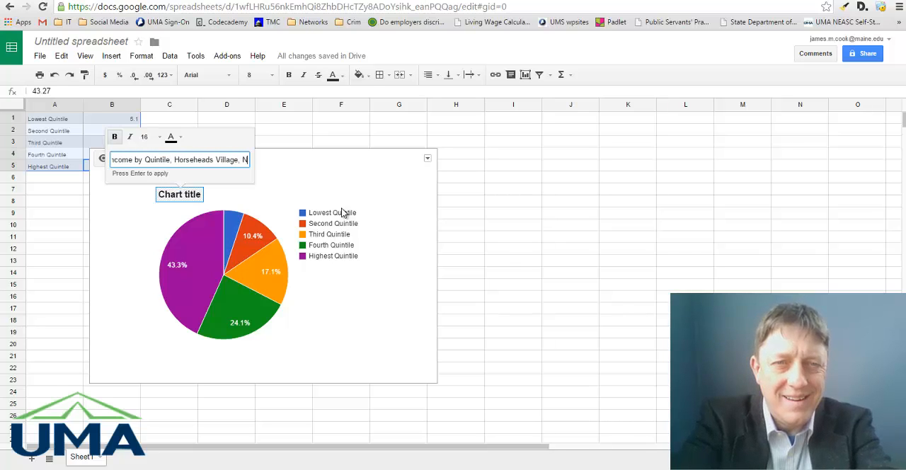
text(ew York ()
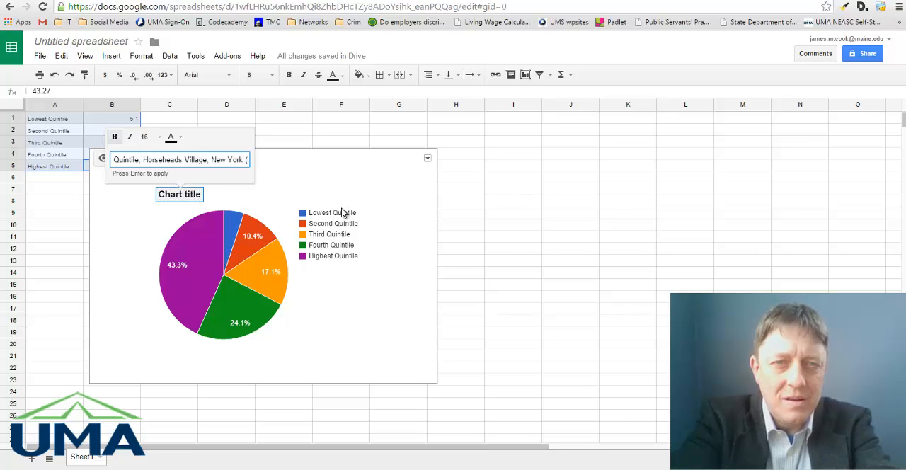
text(Source: Ame)
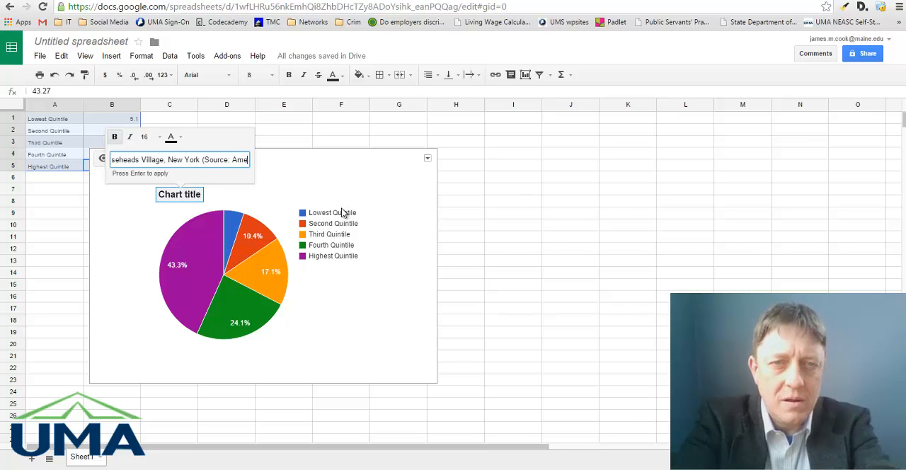
text(rican Fac)
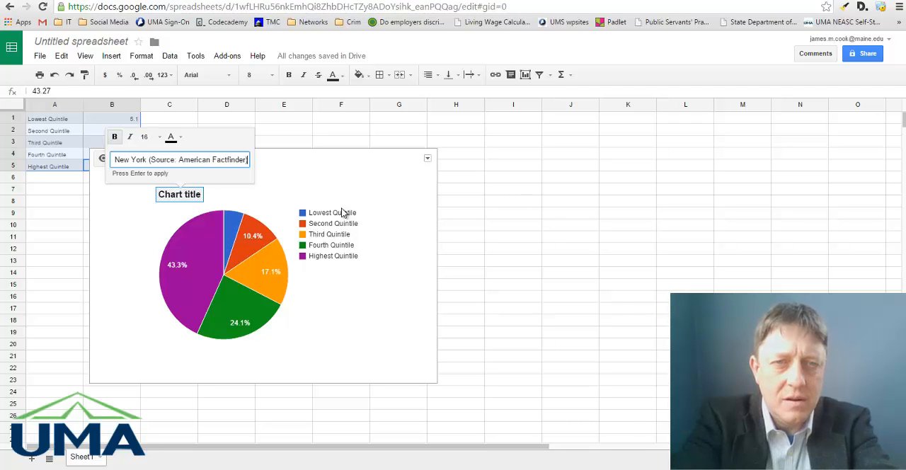
text(tfinder))
key(Return)
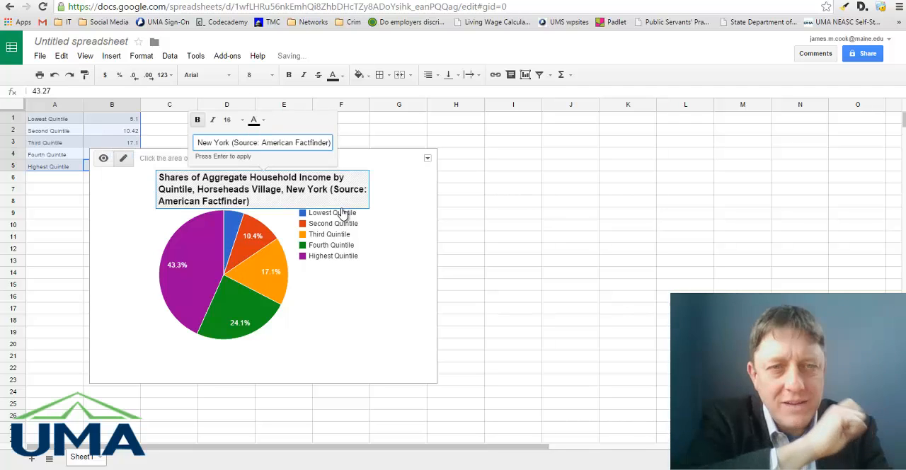
click(482, 263)
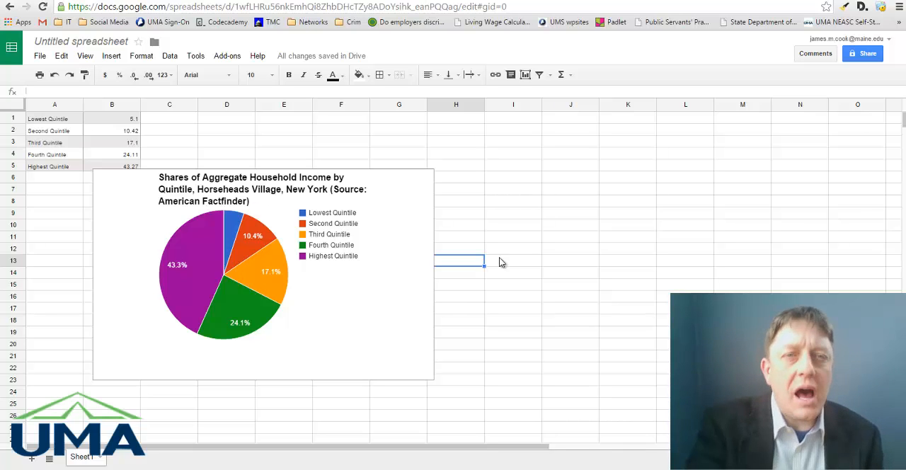
click(525, 177)
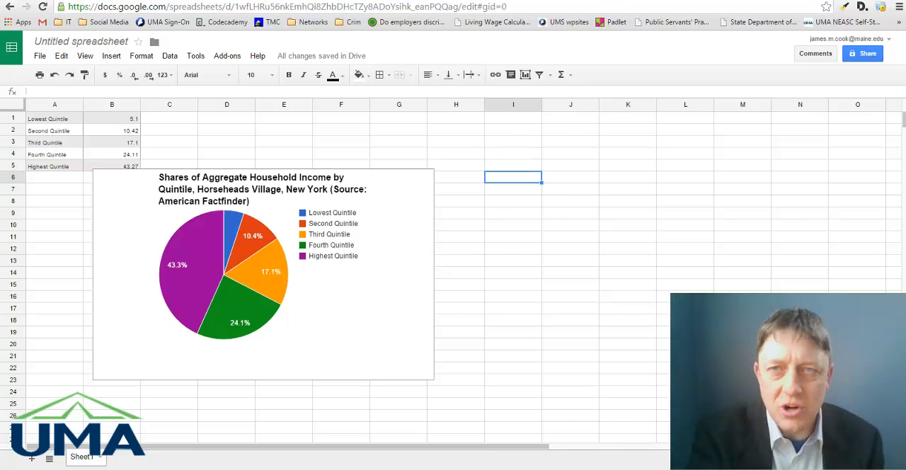
Switch to American FactFinder, go back to the advanced search and clear all current search selections.
key(ctrl+shift+Tab)
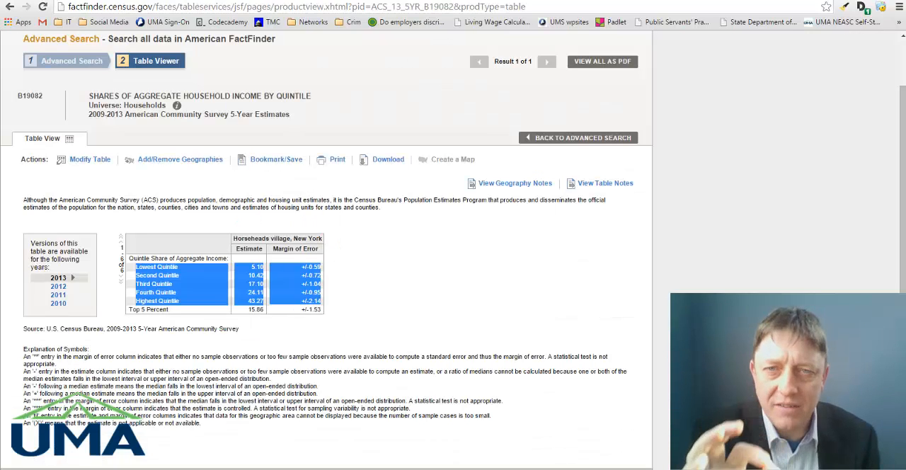
click(572, 137)
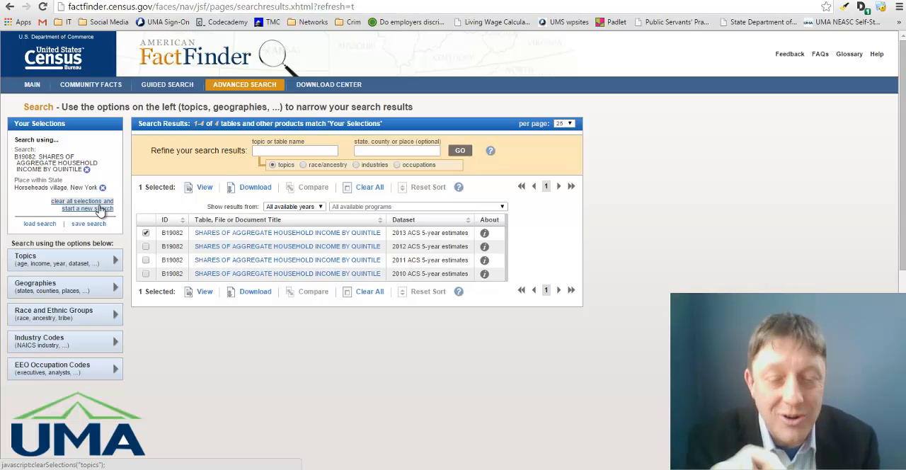
click(102, 208)
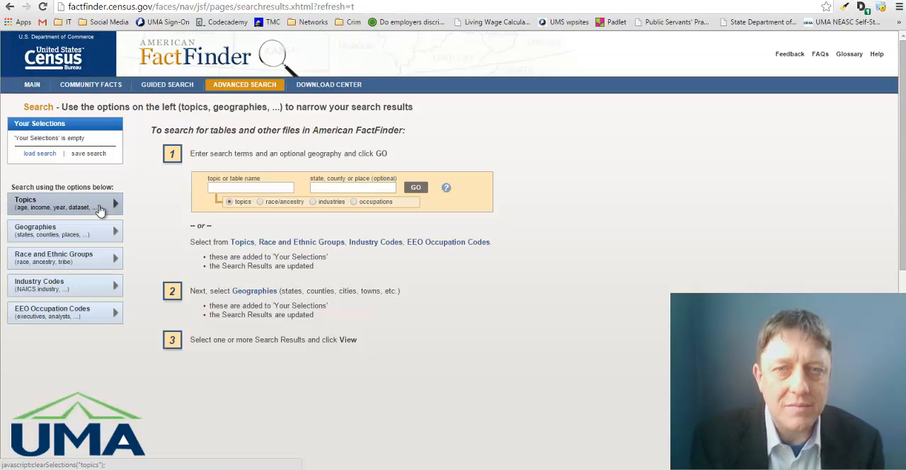
Search for table B19082, Shares of Aggregate Household Income by Quintile, with United States as the geography.
click(210, 187)
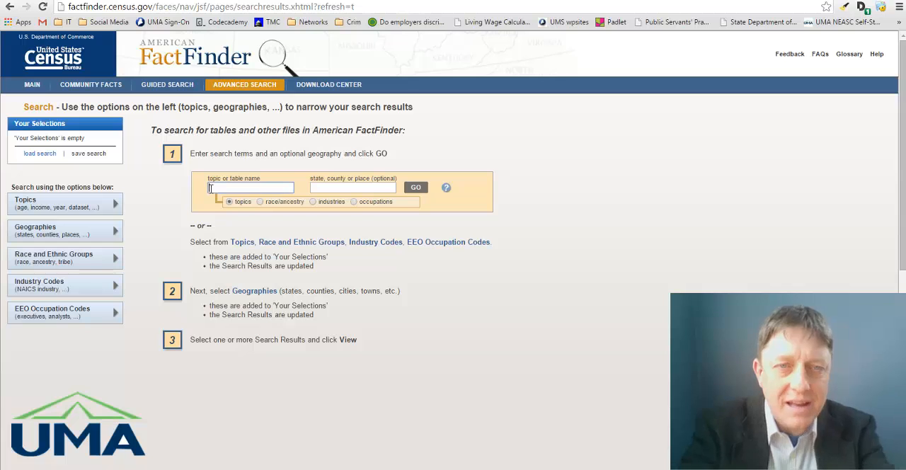
text(quintile)
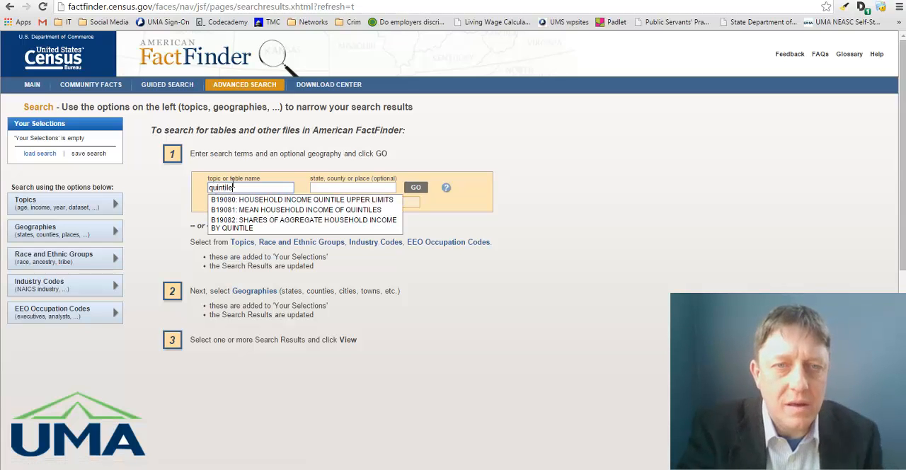
click(276, 224)
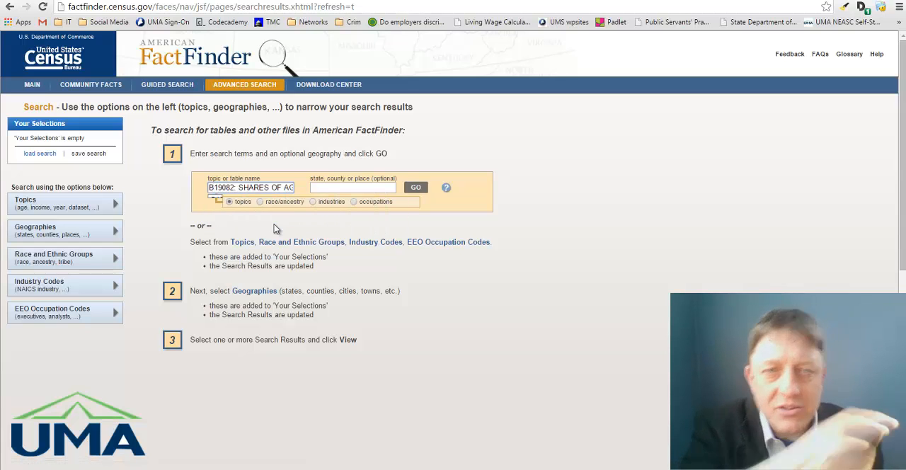
click(322, 185)
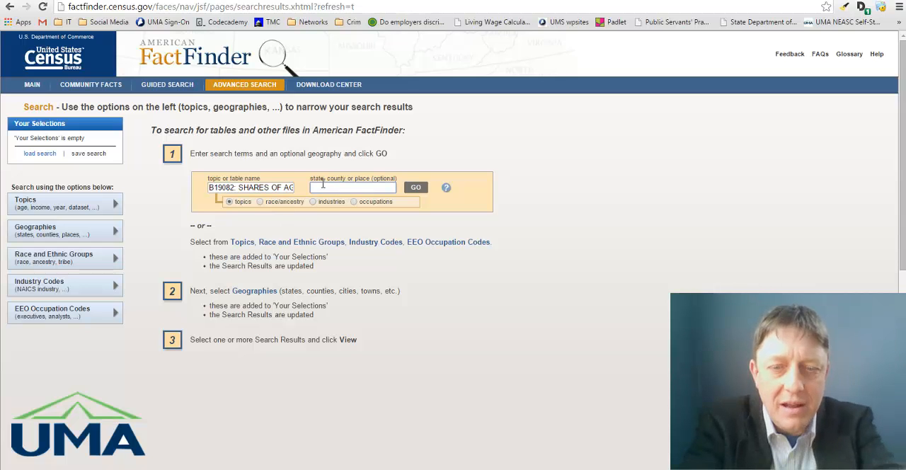
text(united states)
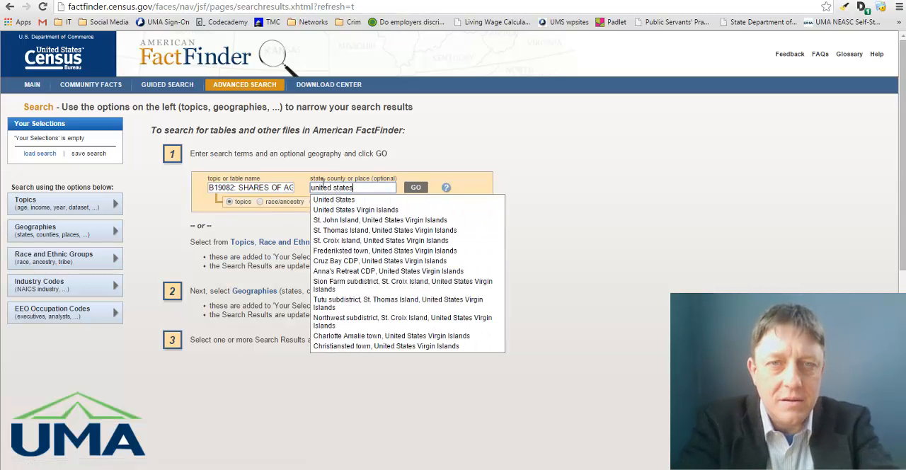
click(418, 186)
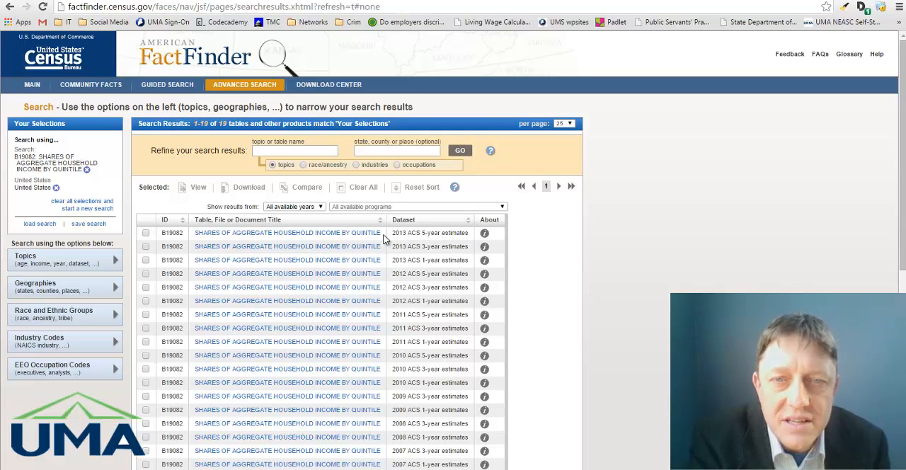
Open the 2013 ACS 5-year estimates table and copy its Lowest to Highest Quintile rows for the United States.
click(306, 239)
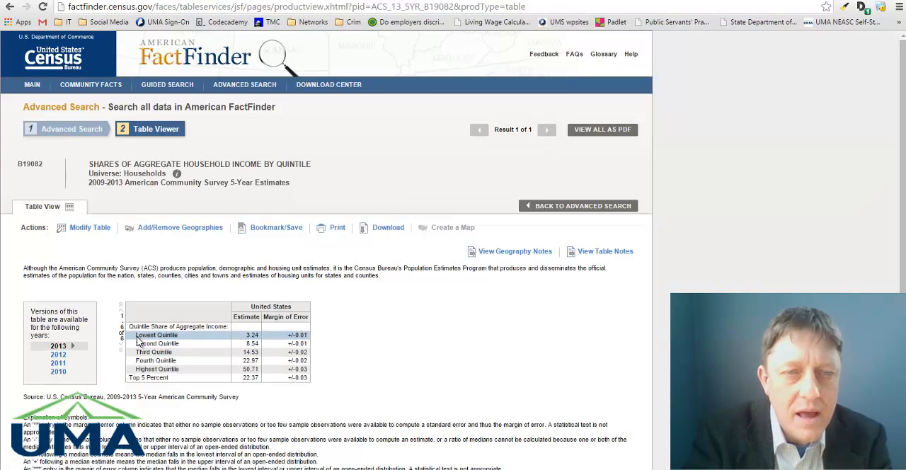
drag(138, 340, 302, 370)
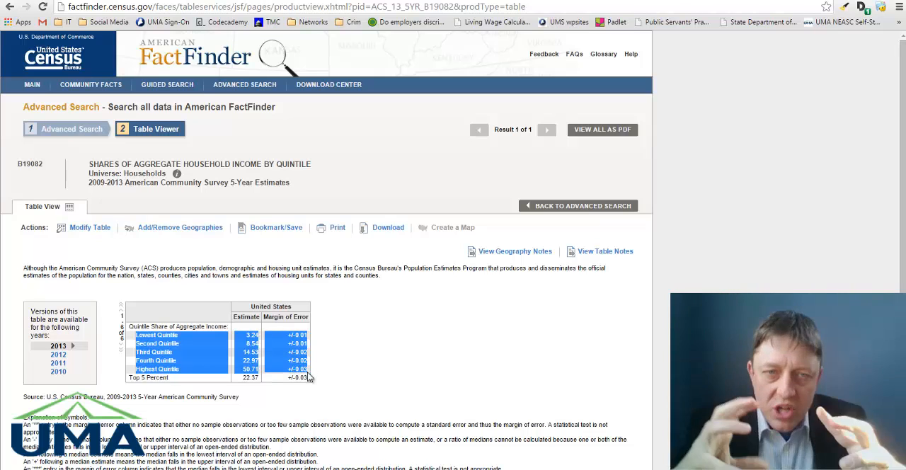
right_click(219, 354)
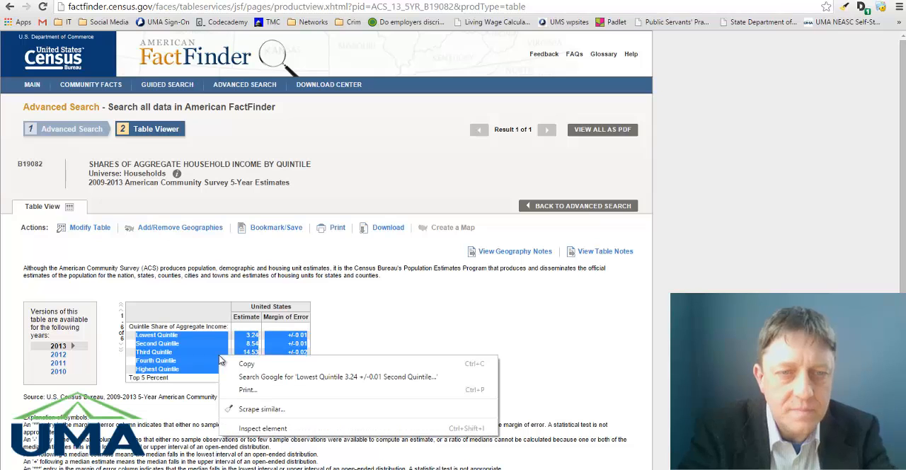
click(239, 361)
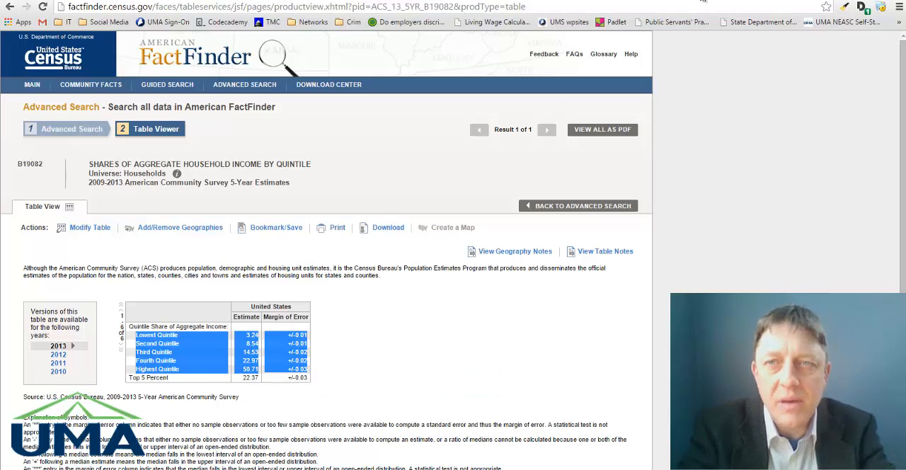
Switch to the Google Sheets spreadsheet and paste the copied United States quintile rows starting at cell I1.
key(ctrl+Tab)
click(513, 121)
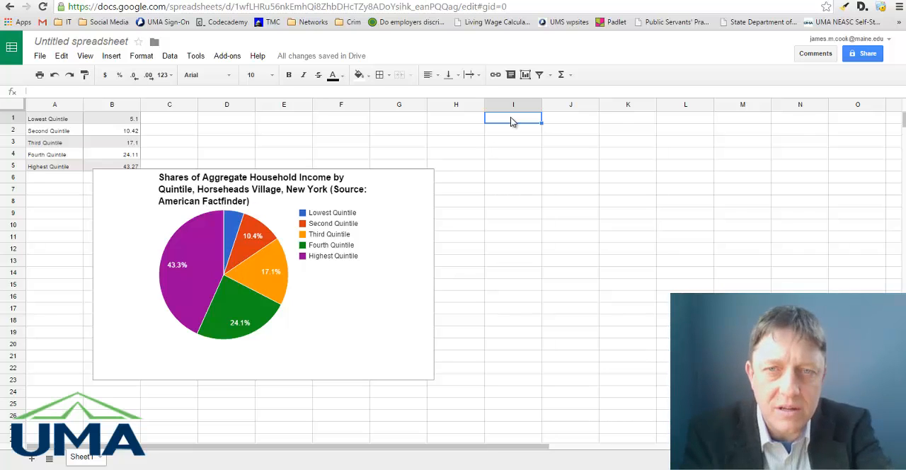
key(ctrl+v)
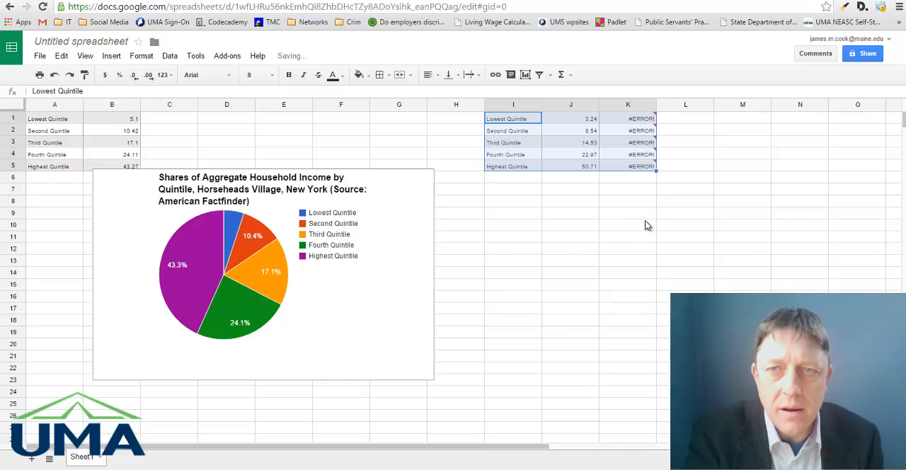
click(645, 223)
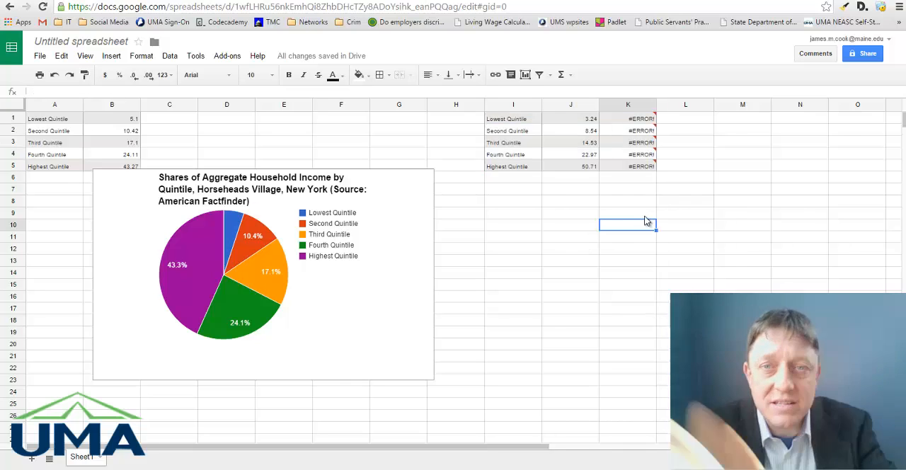
Delete column K, which holds the formula errors from the pasted United States margins of error.
mouse_move(630, 111)
drag(626, 192, 628, 110)
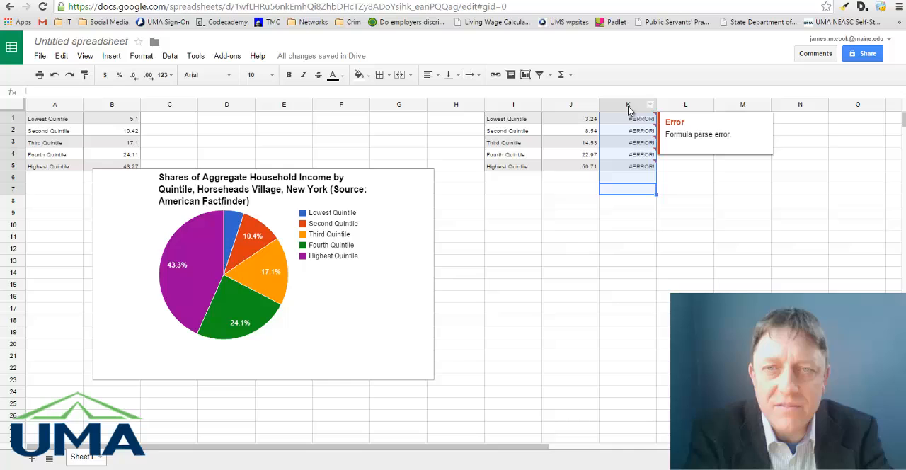
click(61, 57)
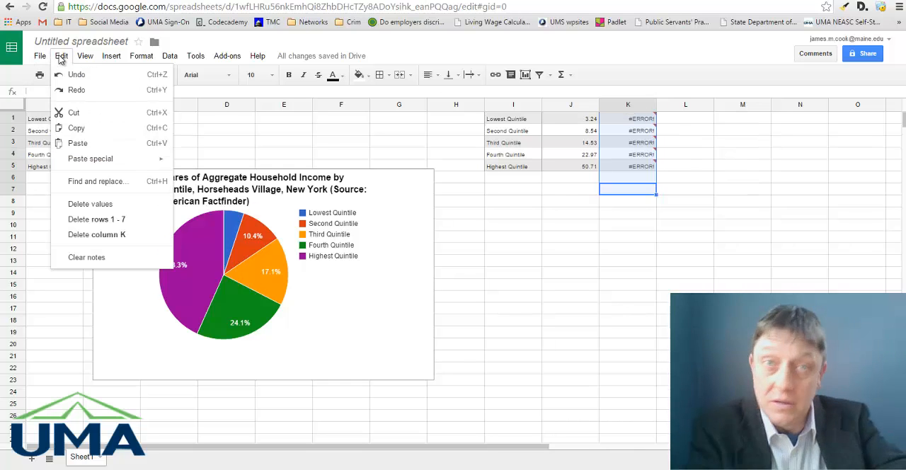
click(88, 237)
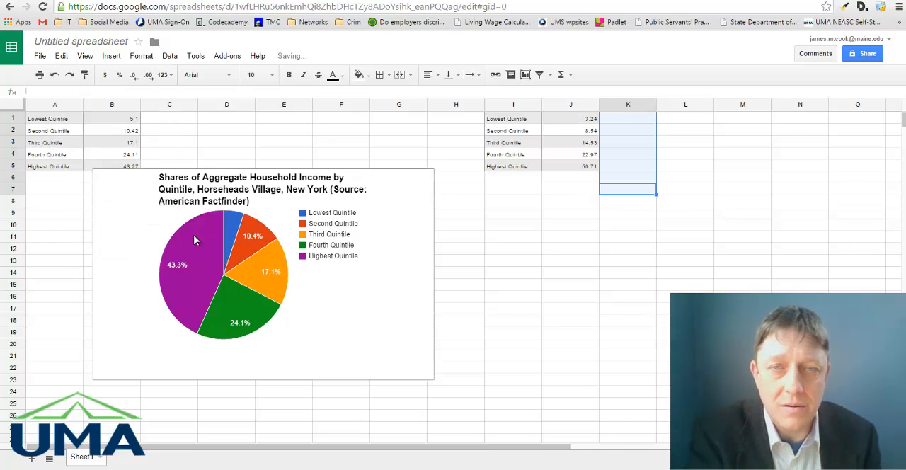
Insert a pie chart of the United States quintile shares from range I1:J5.
click(532, 287)
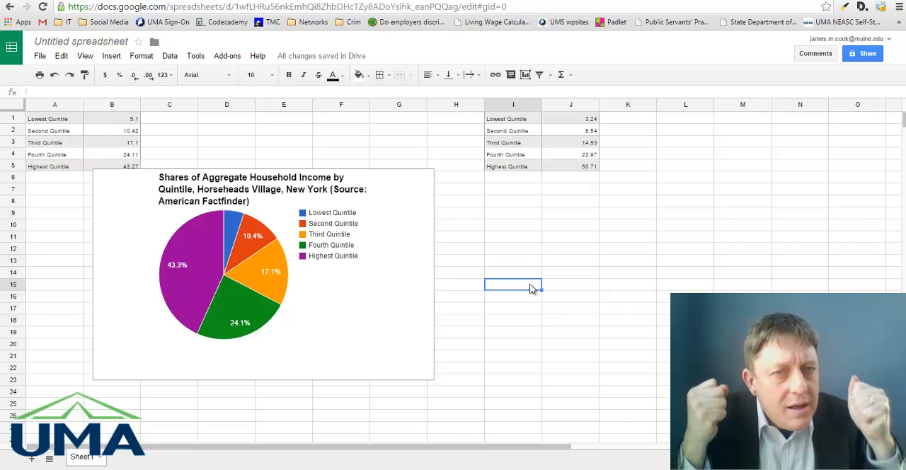
drag(585, 166, 516, 125)
click(574, 168)
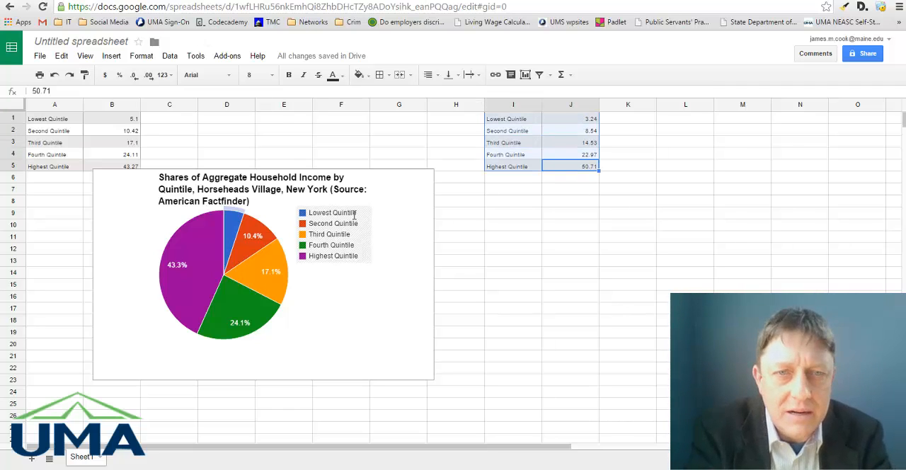
click(111, 56)
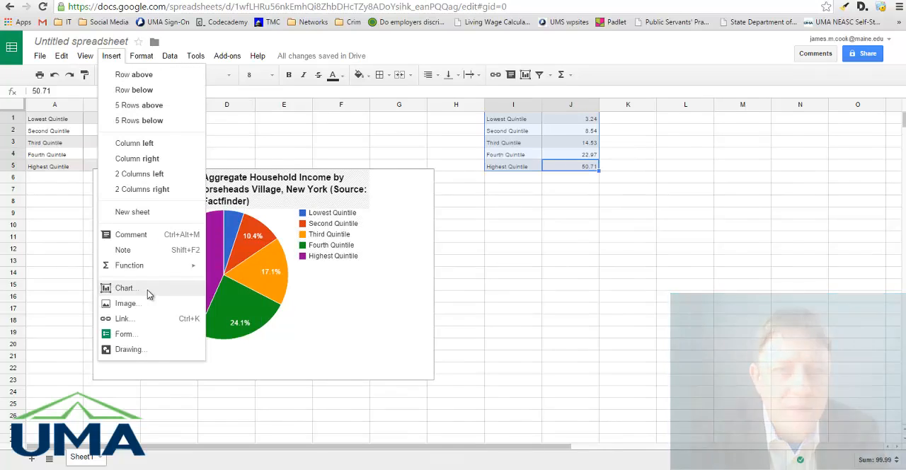
click(147, 289)
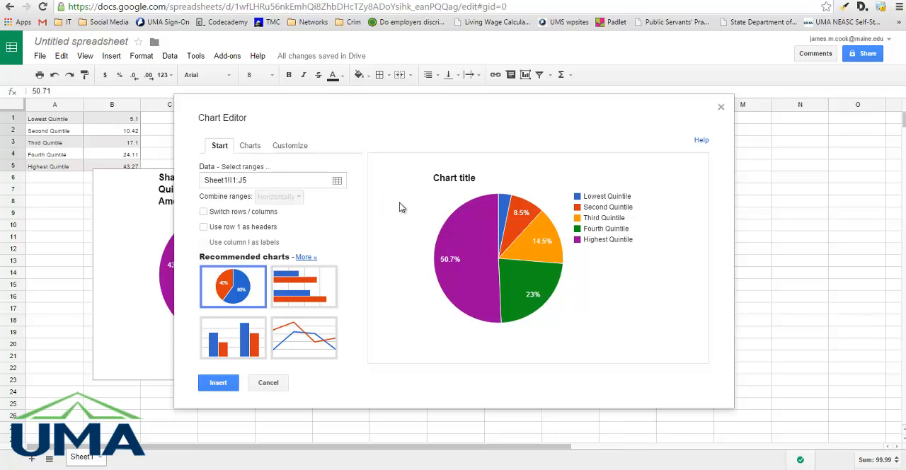
click(221, 383)
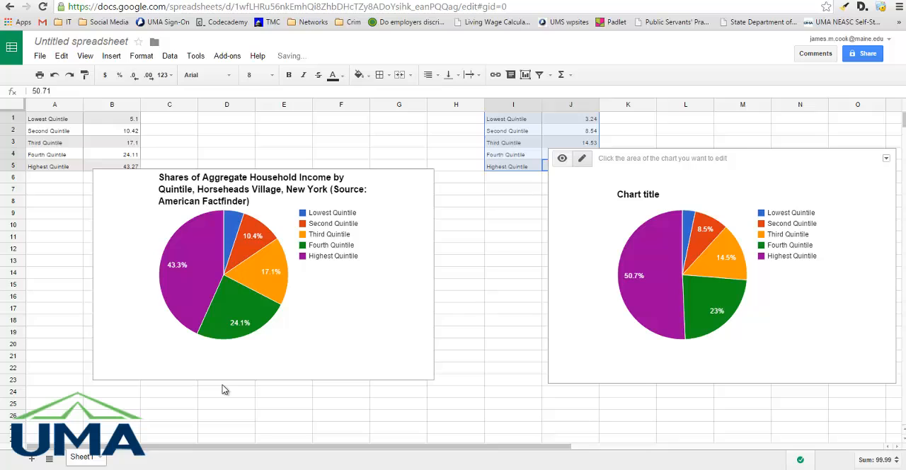
Replace the new United States chart's placeholder title with "Shares of Aggregate Household Income by Quintile, Horseheads Village, New York,".
click(642, 201)
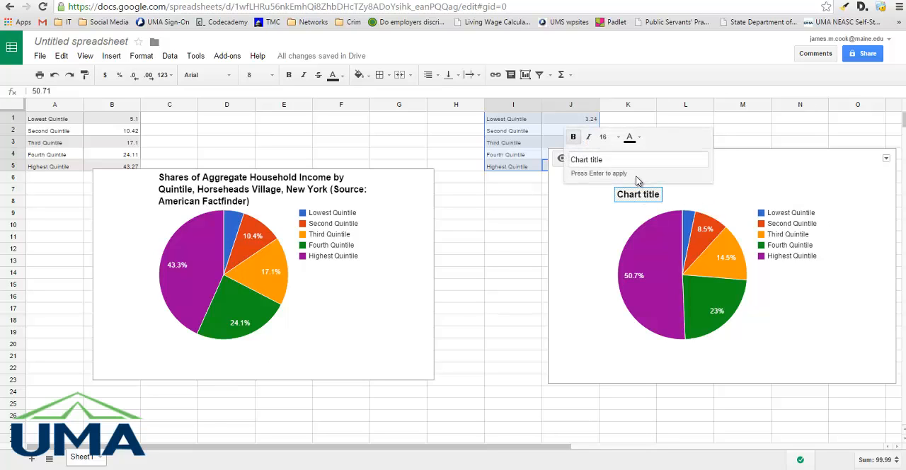
click(622, 159)
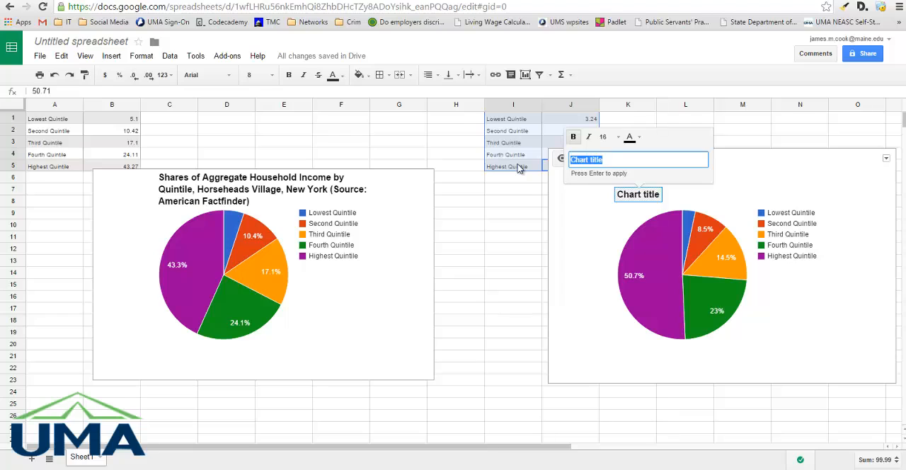
text(Shares of Aggregate Hous)
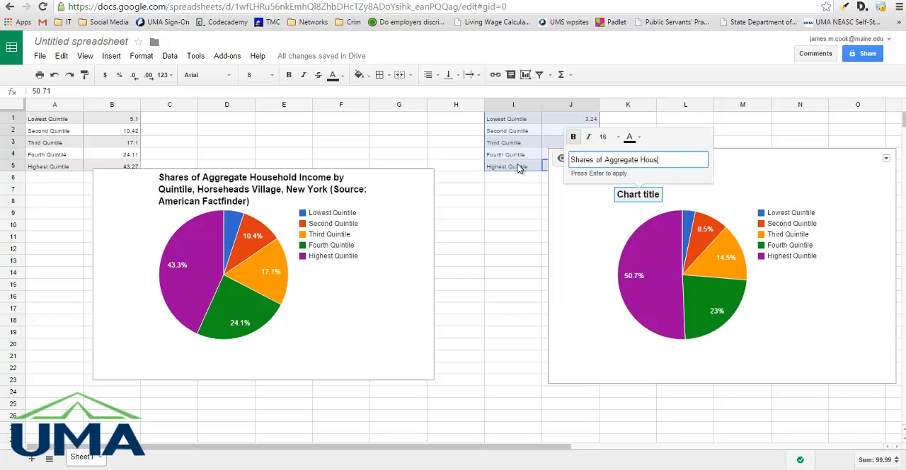
text(ehold Income by )
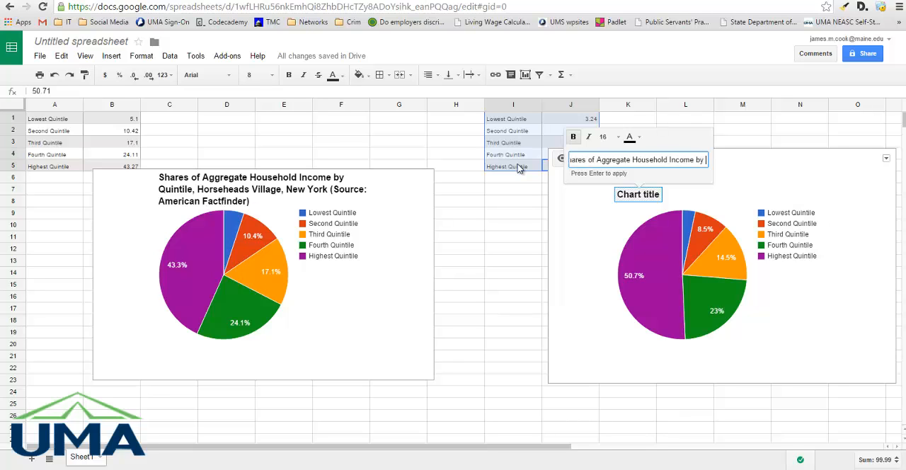
text(Quintile, Ho)
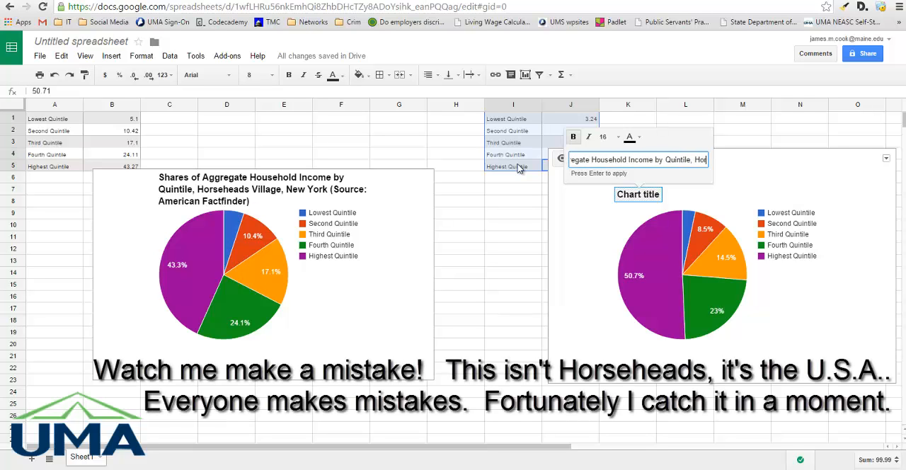
text(rseheads V)
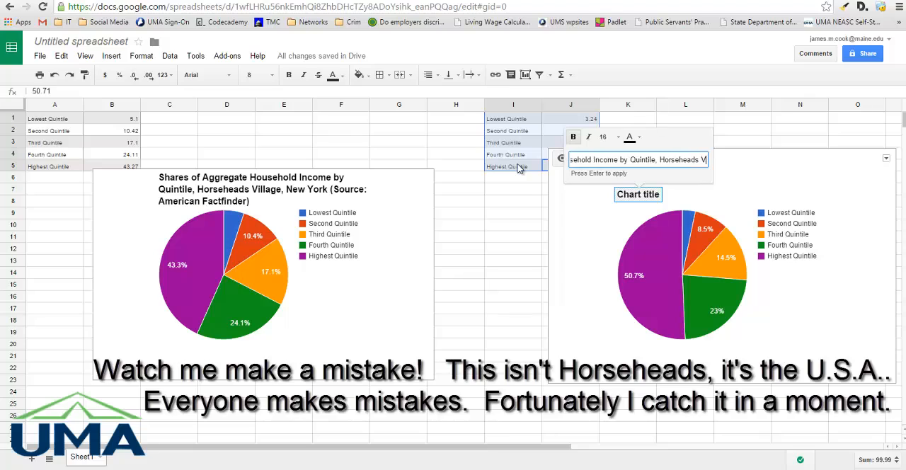
text(illage, New York,)
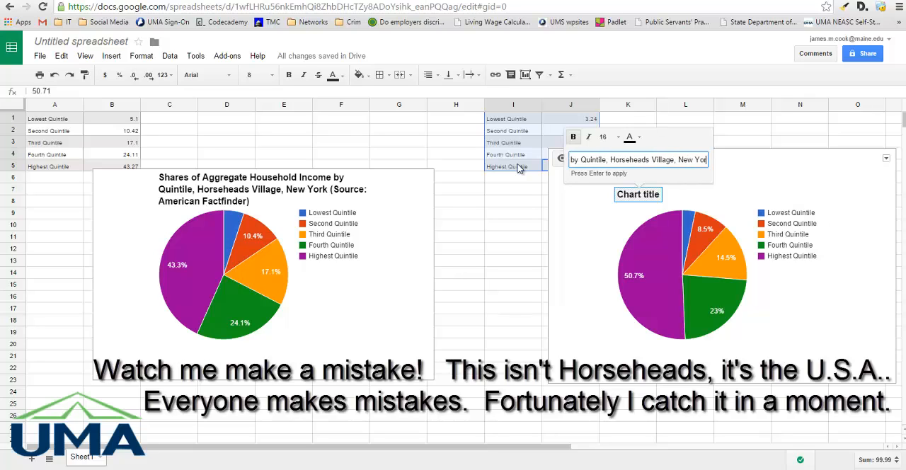
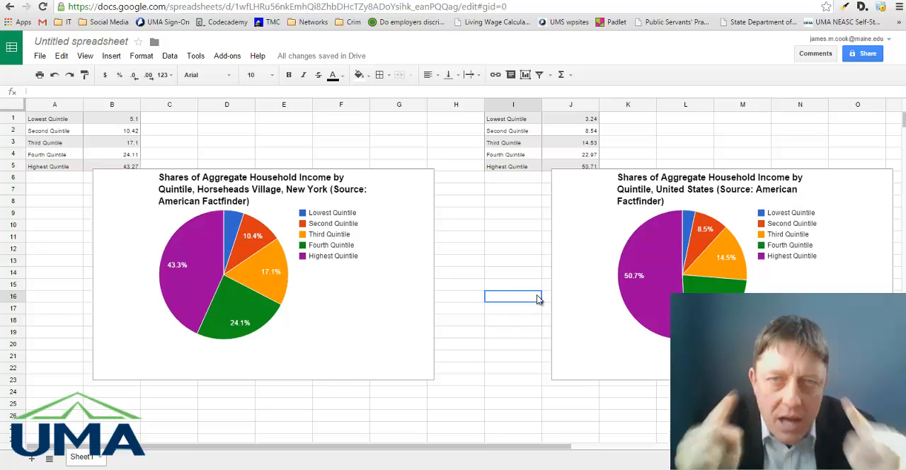
Open the Google Docs home page at docs.google.com in a new browser tab.
key(ctrl+Tab)
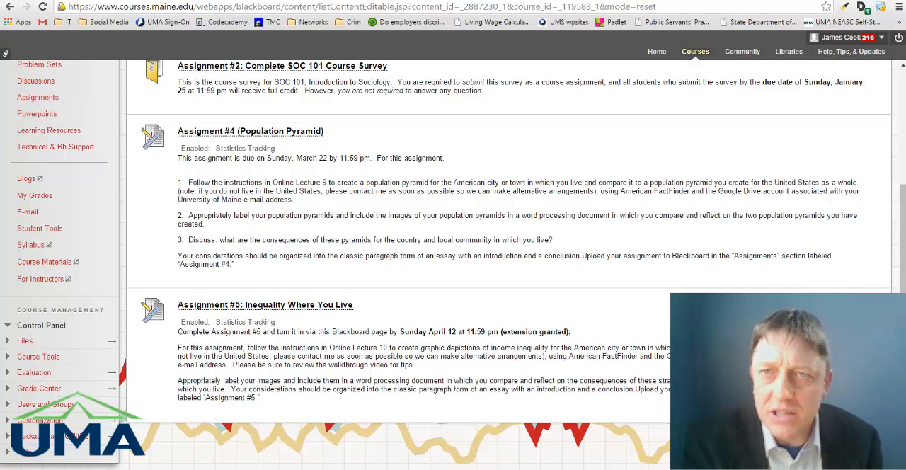
key(ctrl+Tab)
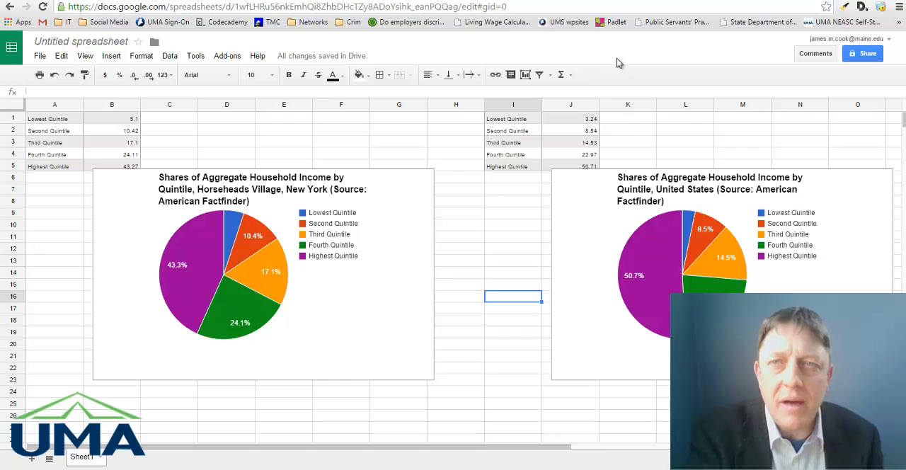
key(ctrl+t)
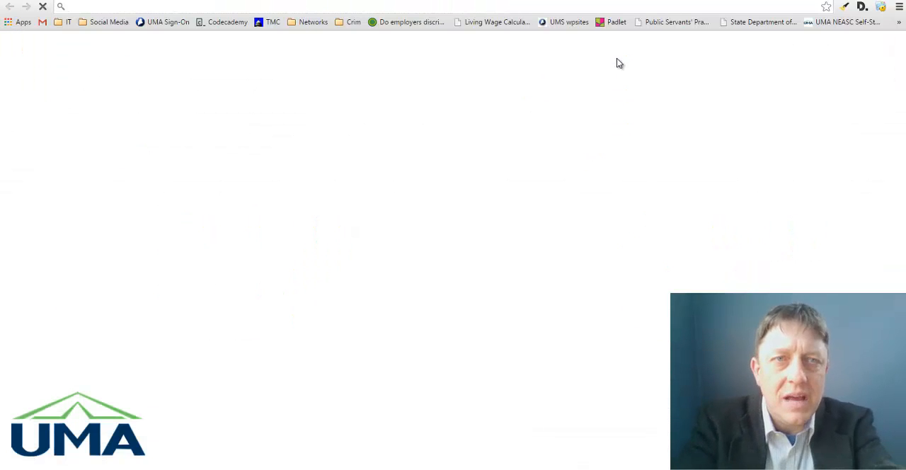
text(docs.googl)
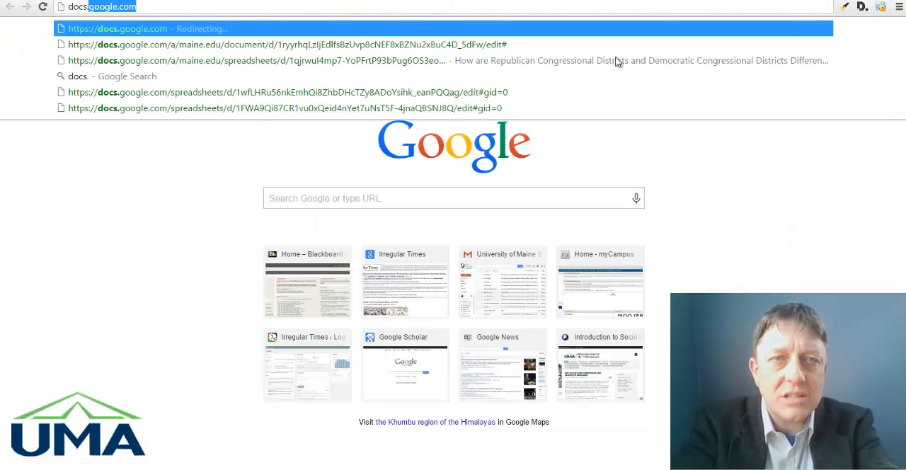
text(e.co)
key(BackSpace)
key(BackSpace)
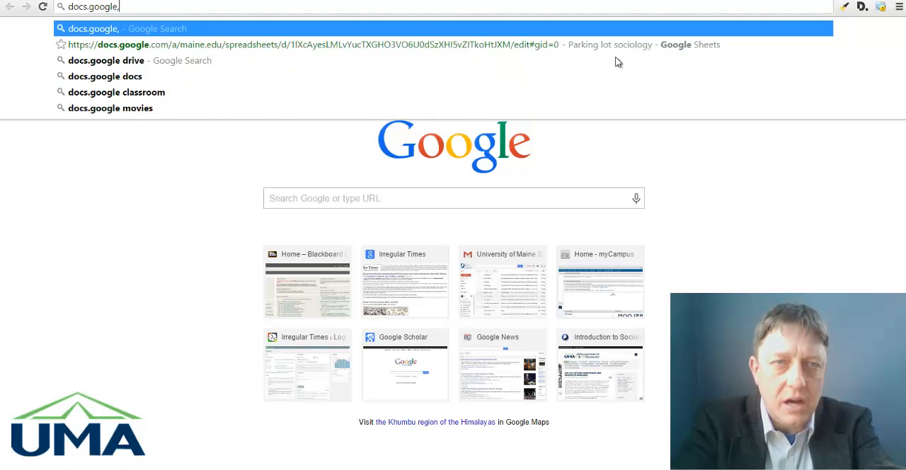
text(com)
key(Return)
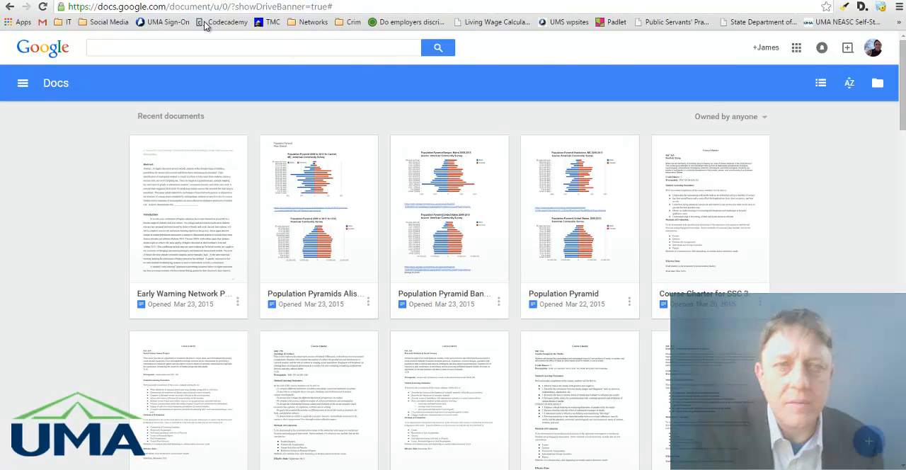
Display the Docs document list and create a new blank document.
click(21, 85)
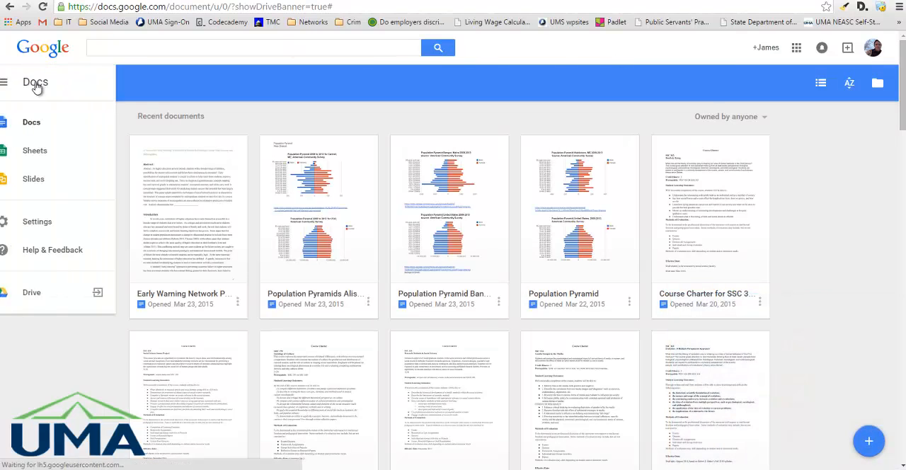
click(51, 124)
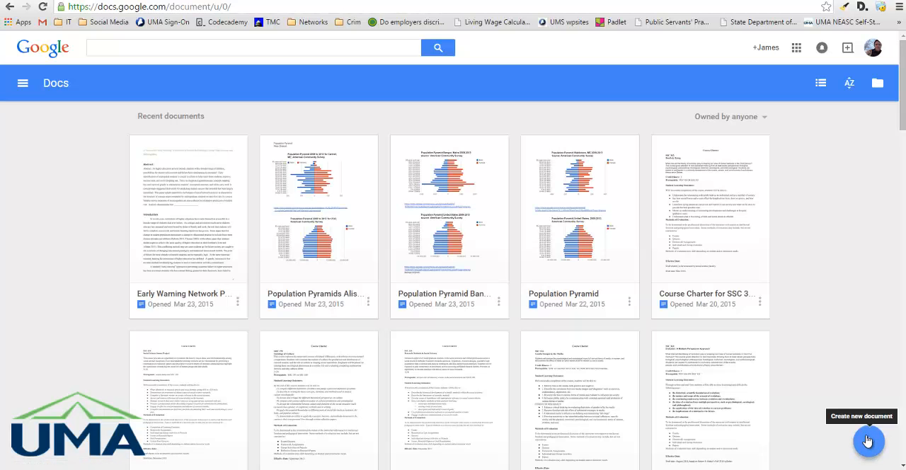
click(867, 441)
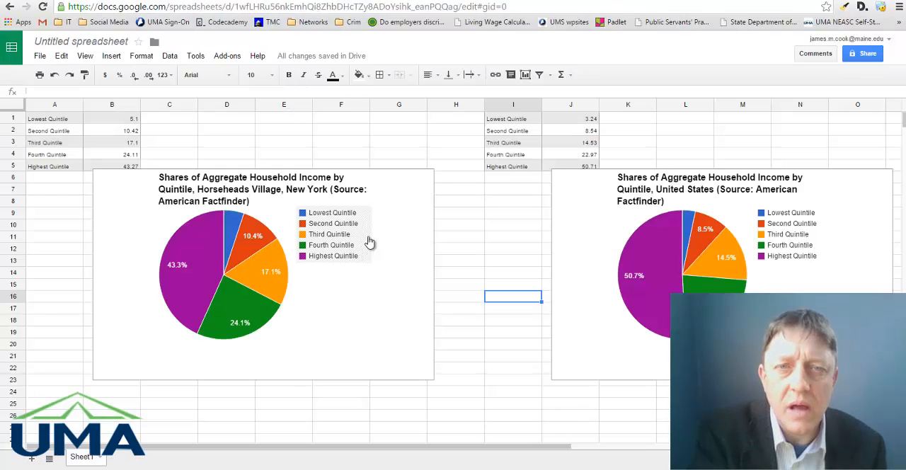
Copy the Horseheads Village pie chart from the spreadsheet and paste it into the new Google Docs document.
click(394, 223)
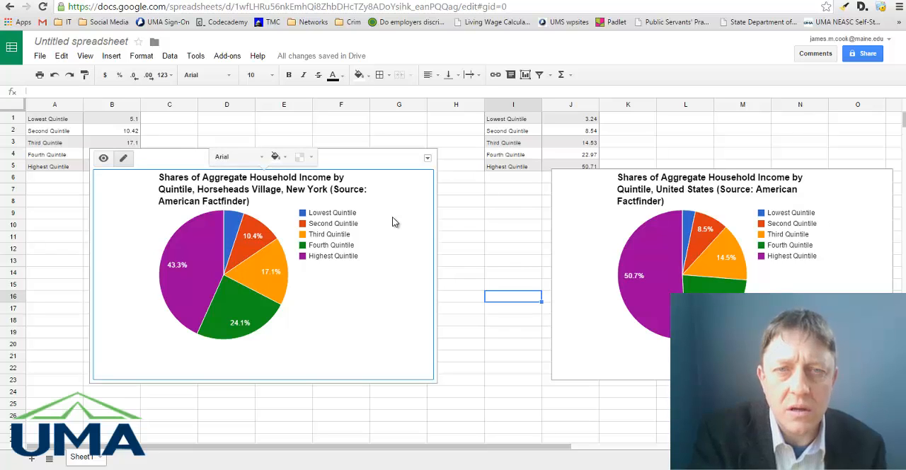
right_click(394, 222)
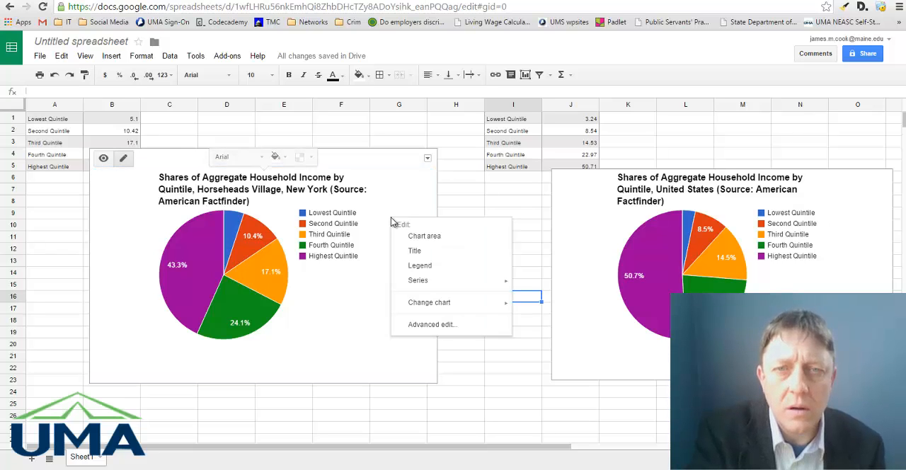
click(388, 163)
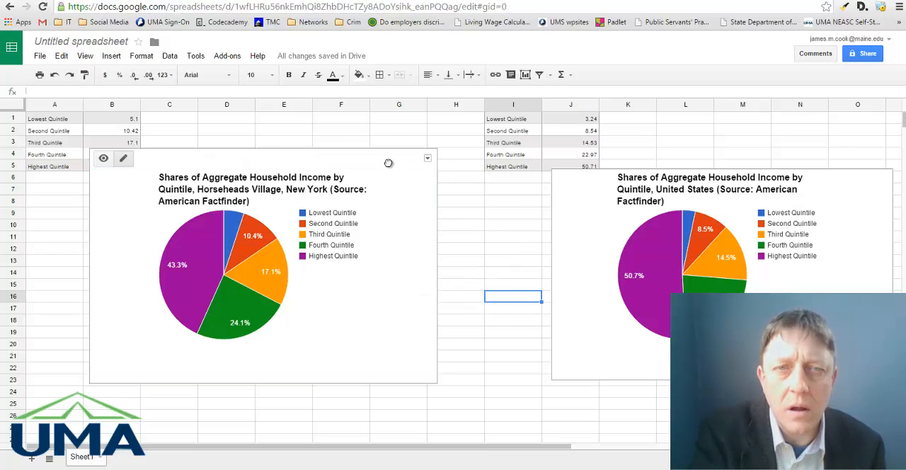
click(428, 159)
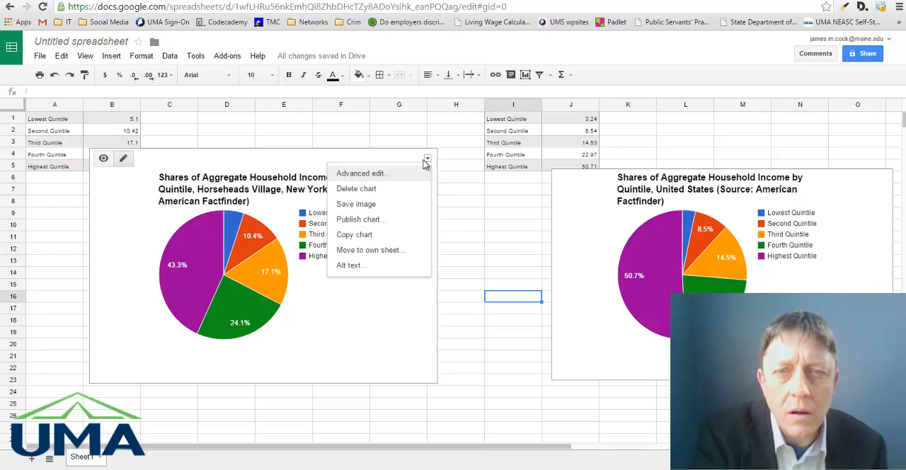
click(369, 235)
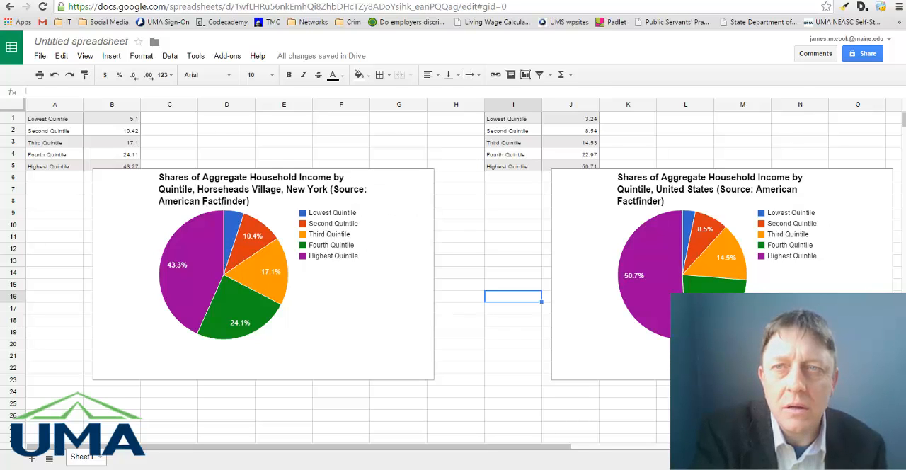
key(ctrl+Tab)
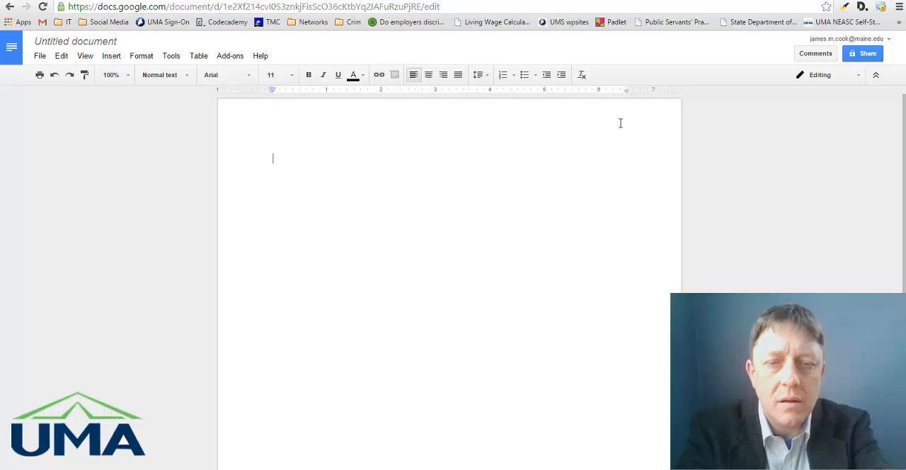
key(ctrl+v)
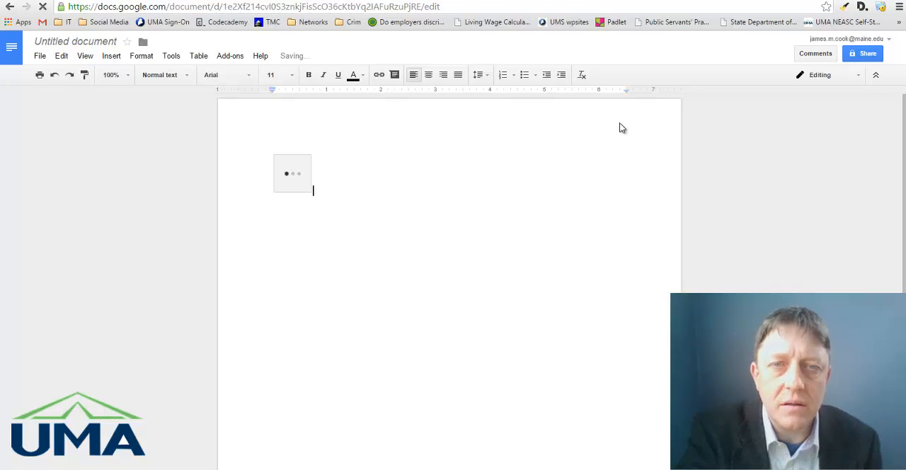
Add the line "Some text..." below the pasted Horseheads chart, followed by a new empty line.
key(Return)
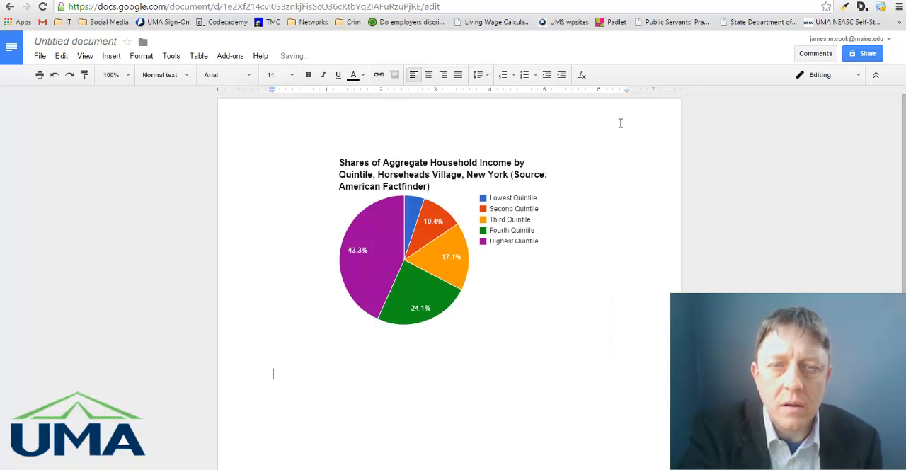
text(Some text...)
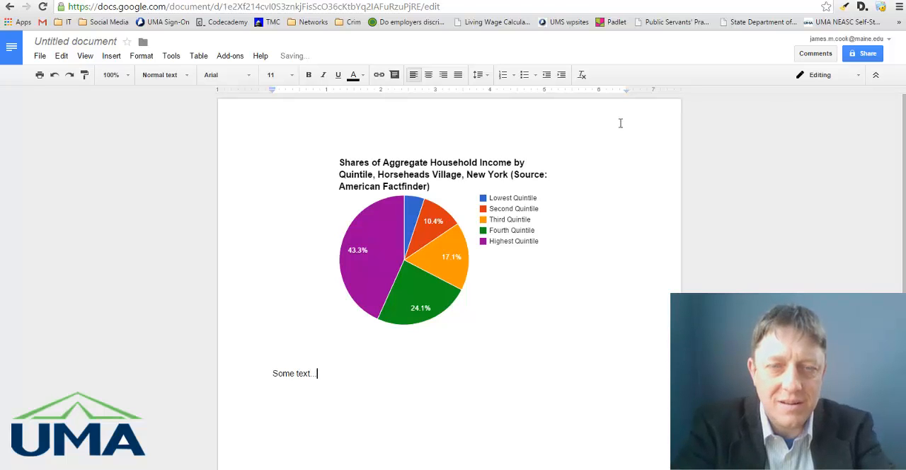
key(Return)
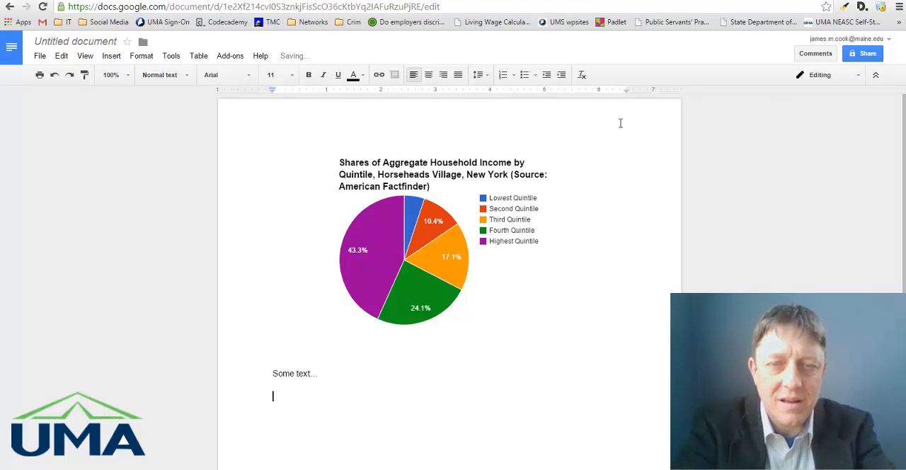
Copy the United States pie chart from the Google Sheets spreadsheet and paste it into the document below "Some text...".
key(ctrl+shift+Tab)
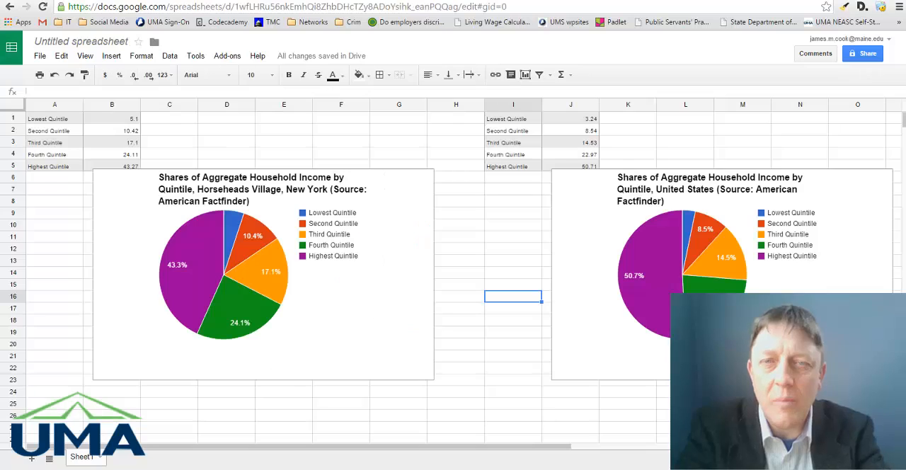
click(865, 179)
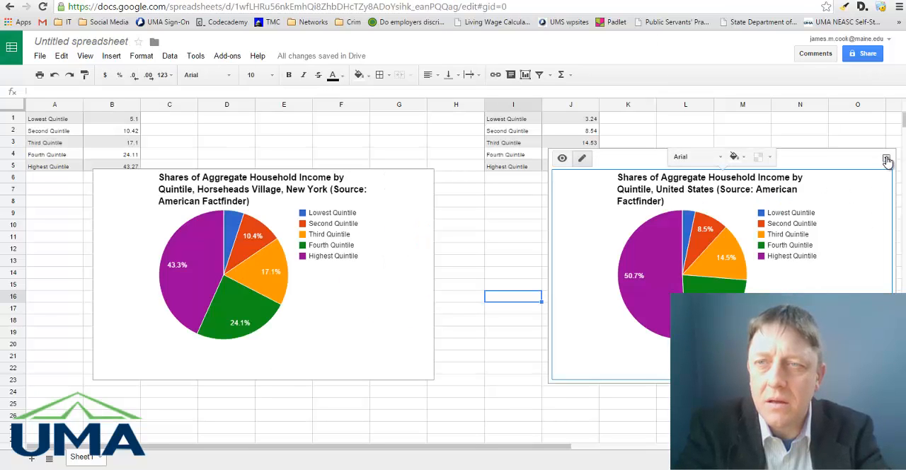
click(886, 159)
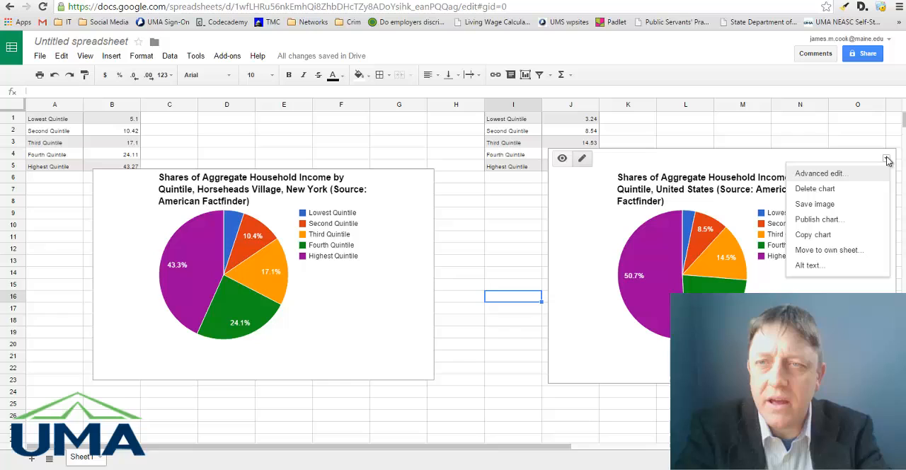
click(798, 242)
key(ctrl+Tab)
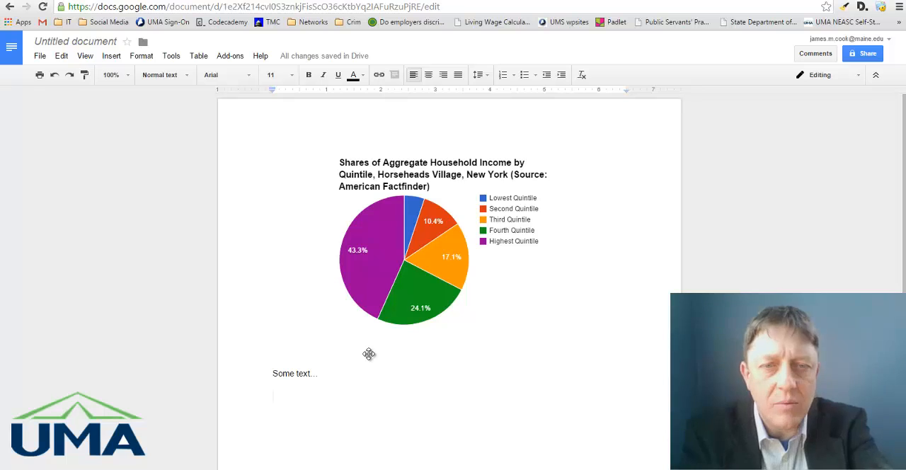
key(ctrl+v)
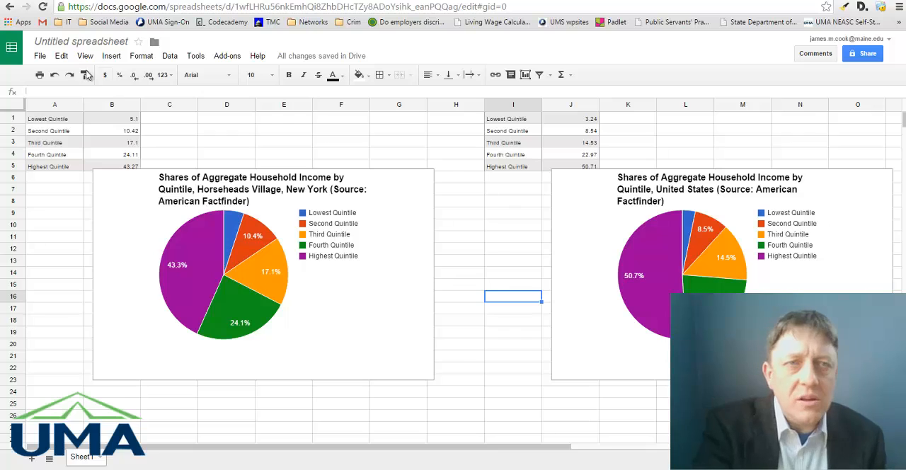
Return to the Google Sheets spreadsheet and examine the file formats offered for downloading it.
click(40, 55)
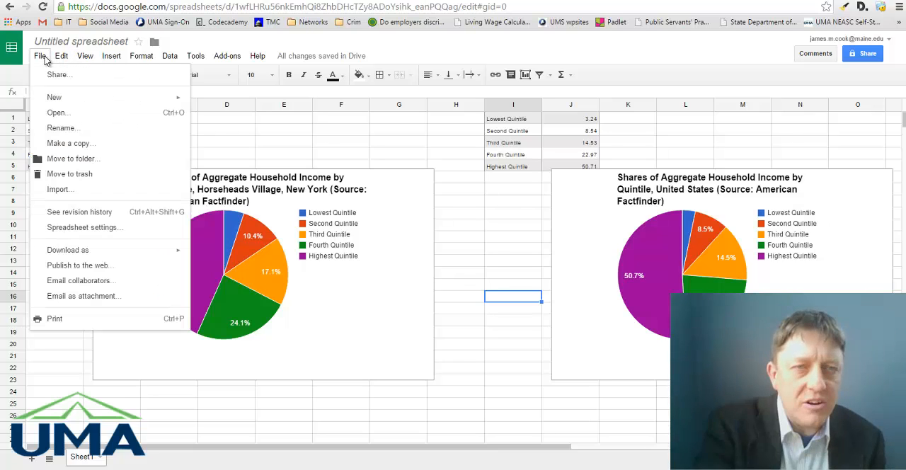
mouse_move(84, 256)
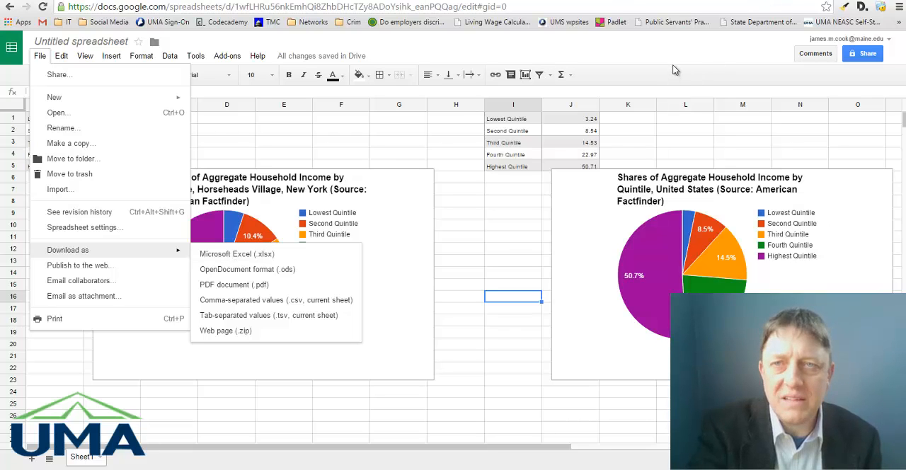
click(476, 241)
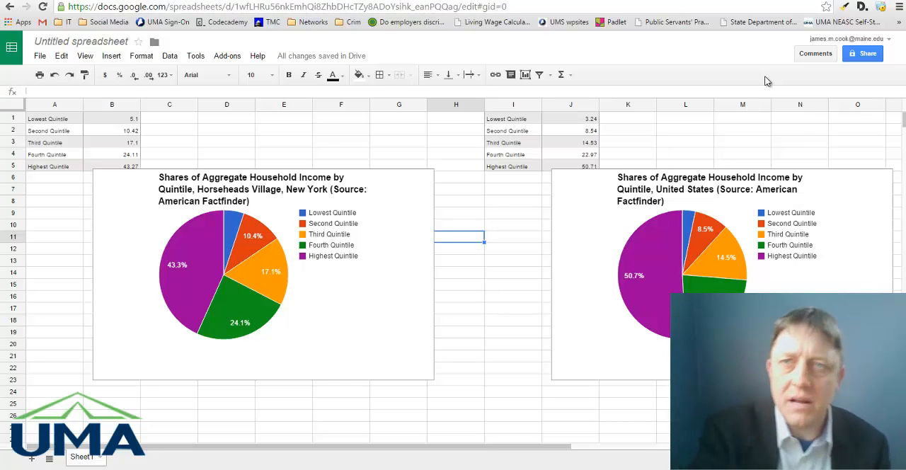
Switch to the Google Docs document holding both charts and open its list of download formats.
key(ctrl+Tab)
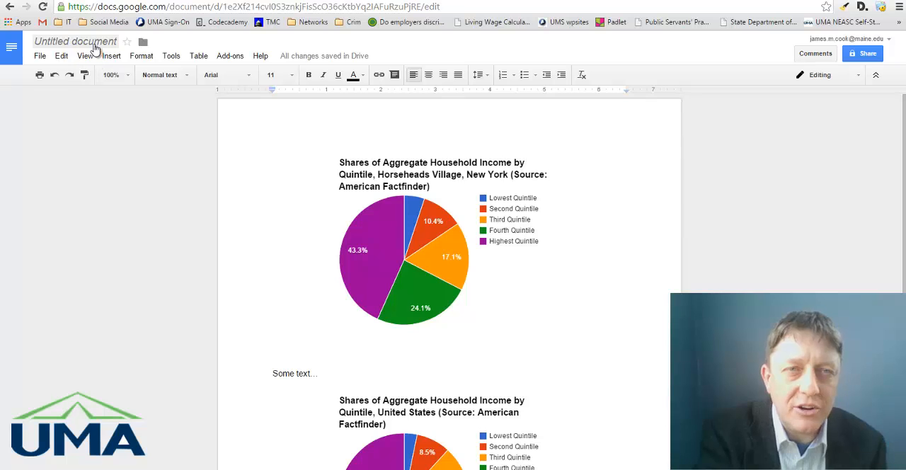
click(39, 57)
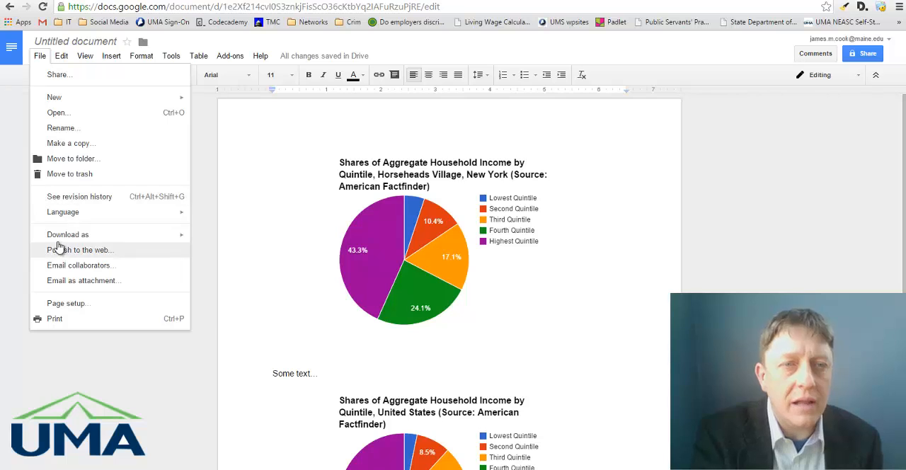
mouse_move(60, 243)
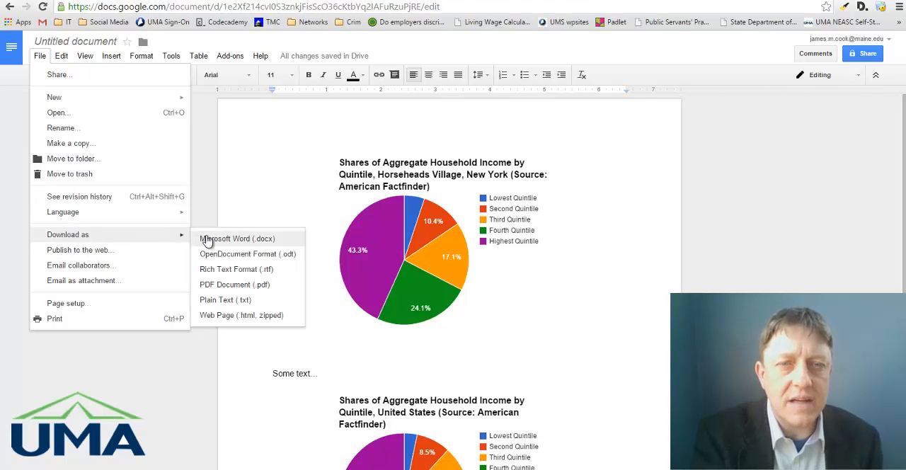